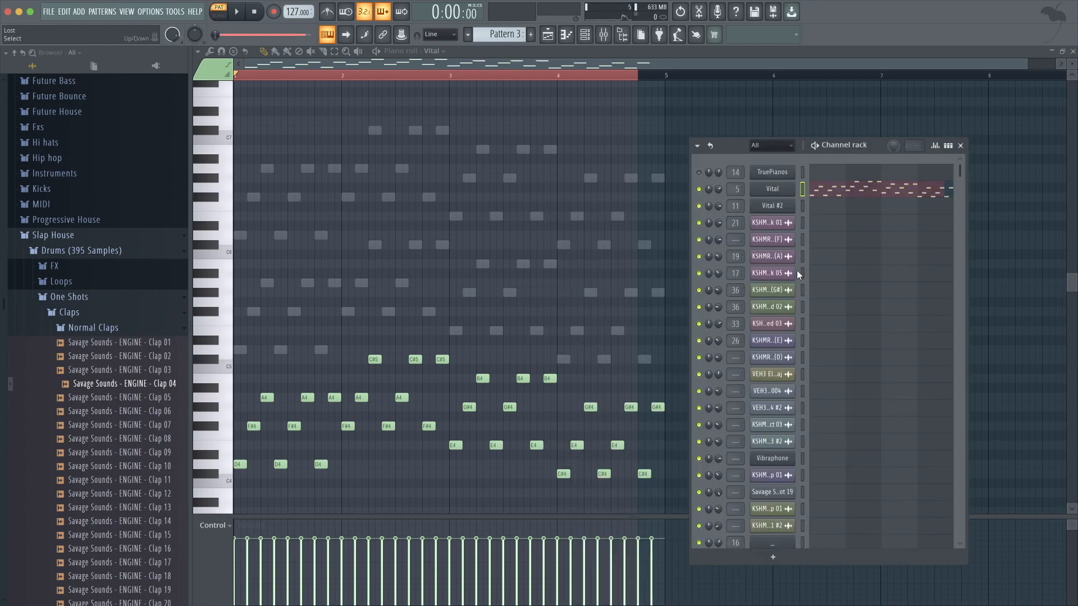
Play Pattern 3 and audition its layered synth channels, including Serum #3, in the channel rack.
key("space")
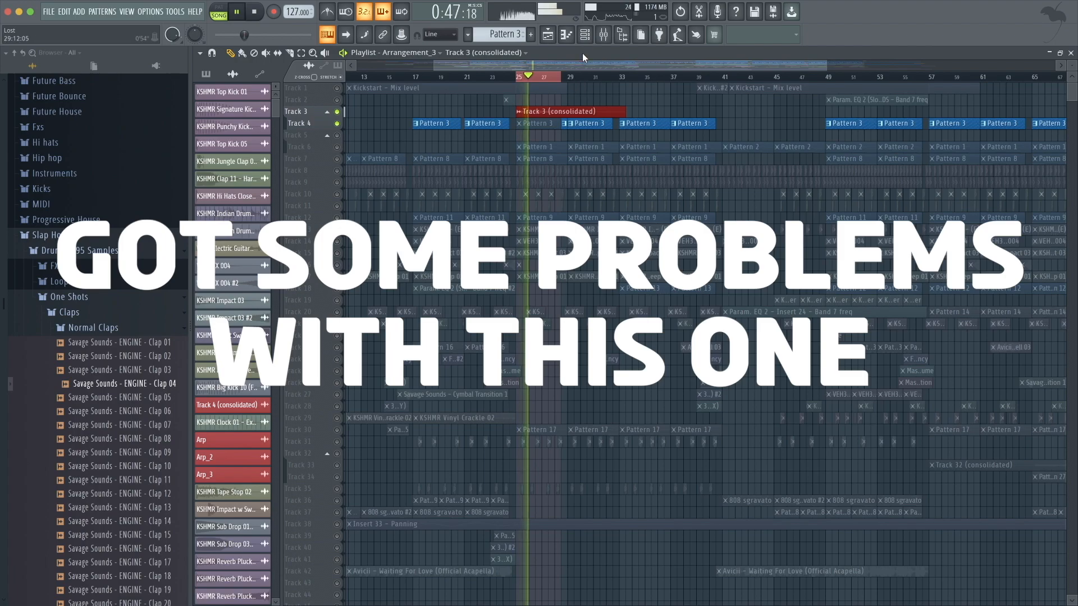
left_click(585, 36)
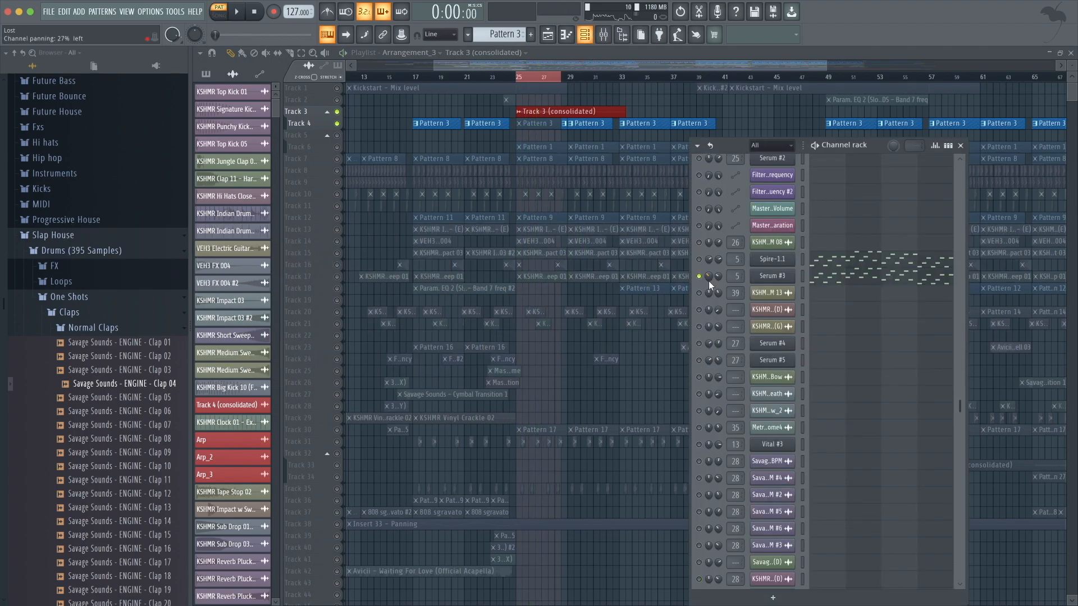
key("space")
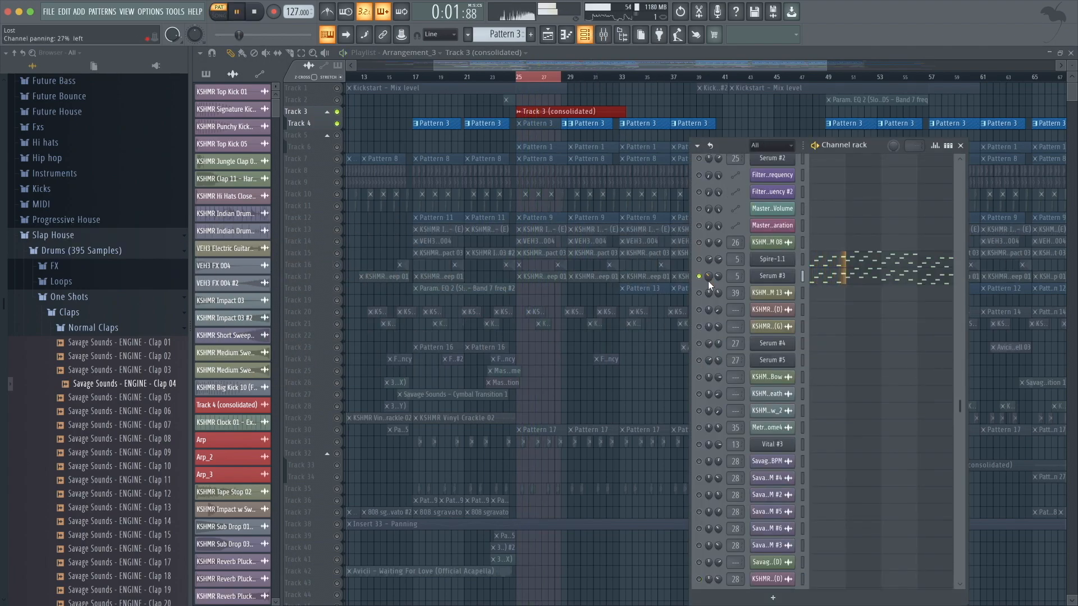
scroll(705, 343, "up", 8)
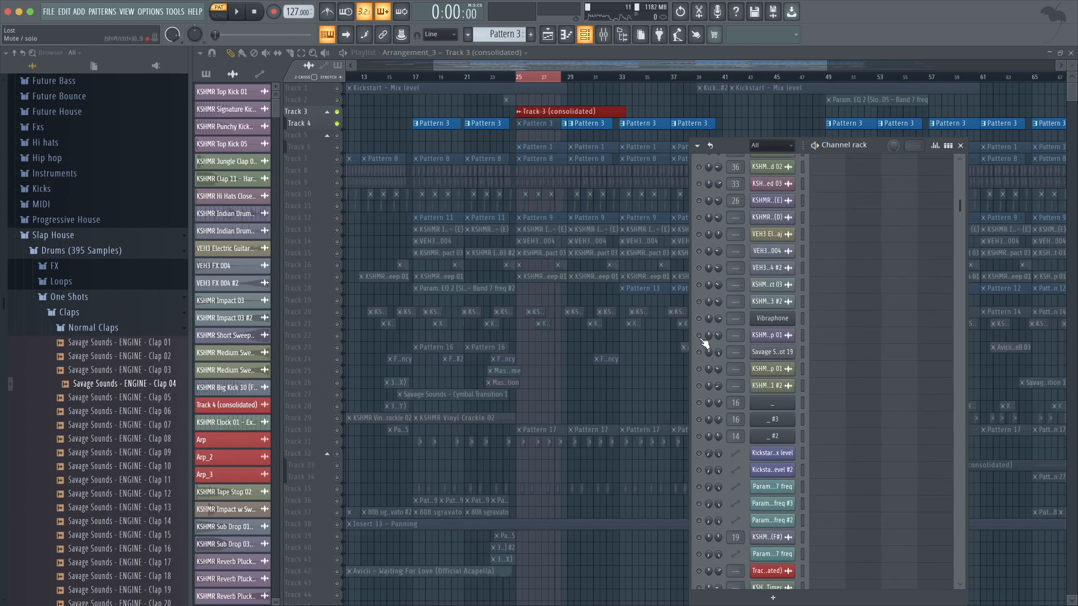
scroll(705, 344, "down", 15)
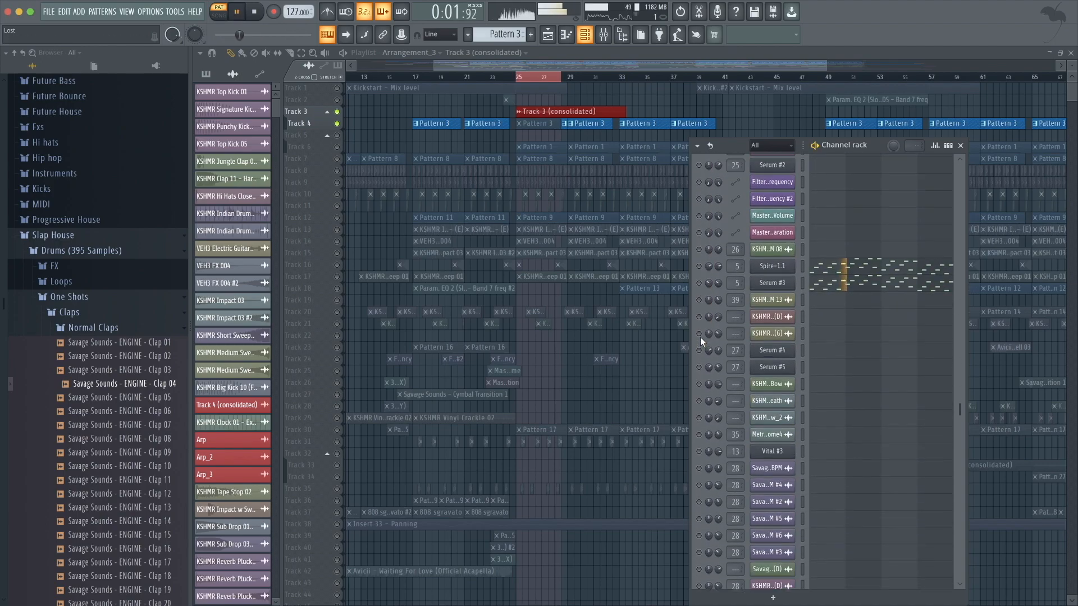
scroll(699, 336, "down", 3)
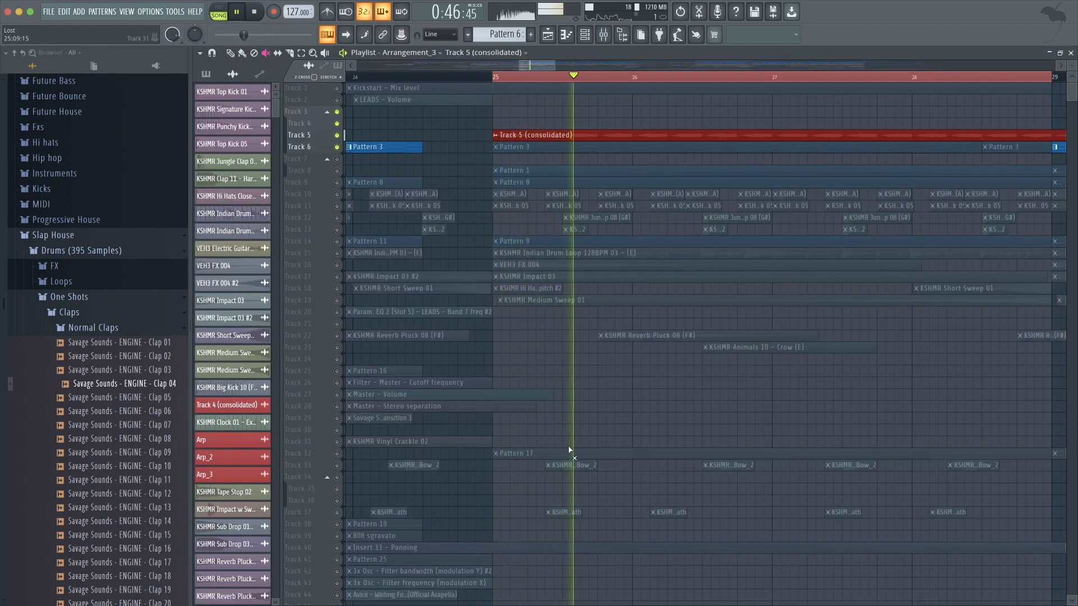
Listen to the Track 5 consolidated clip over bars 25 to 29, and view Fruity parametric EQ 2 on the LEADS mixer track.
scroll(571, 452, "right", 3)
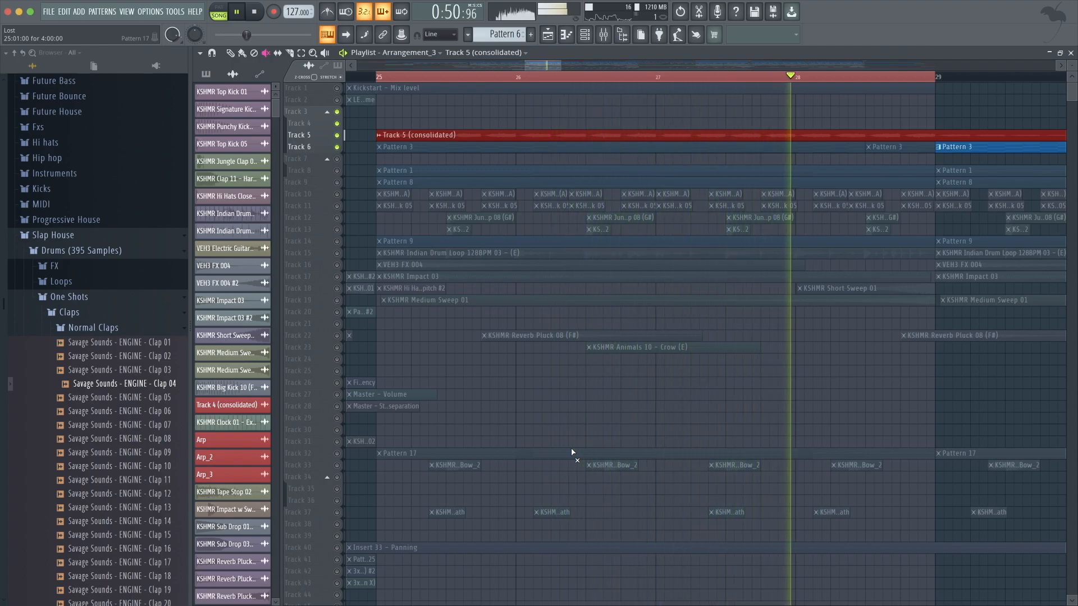
key("space")
key("F9")
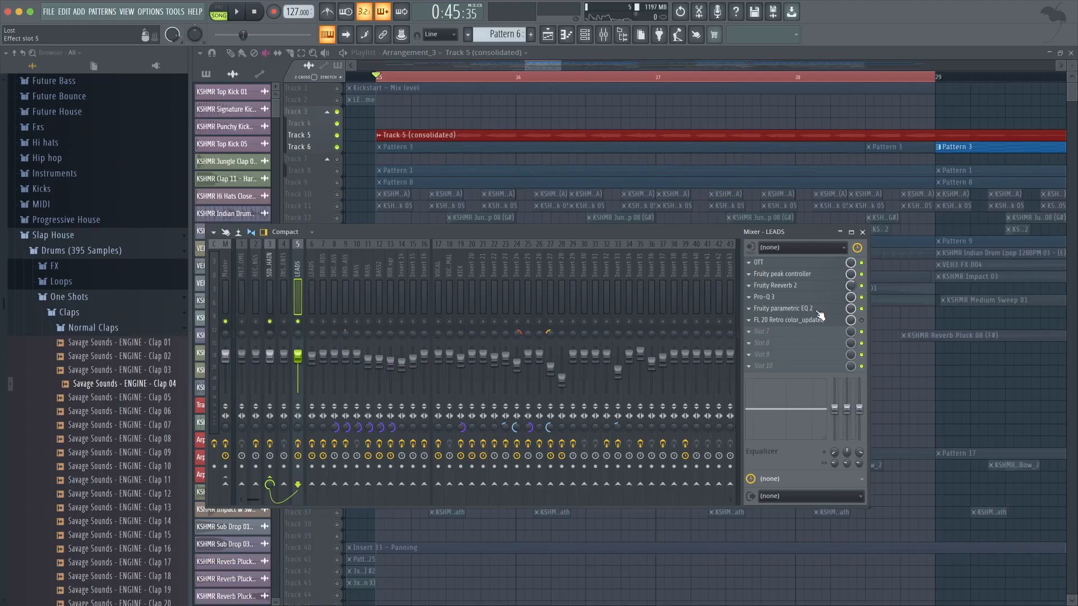
left_click(818, 312)
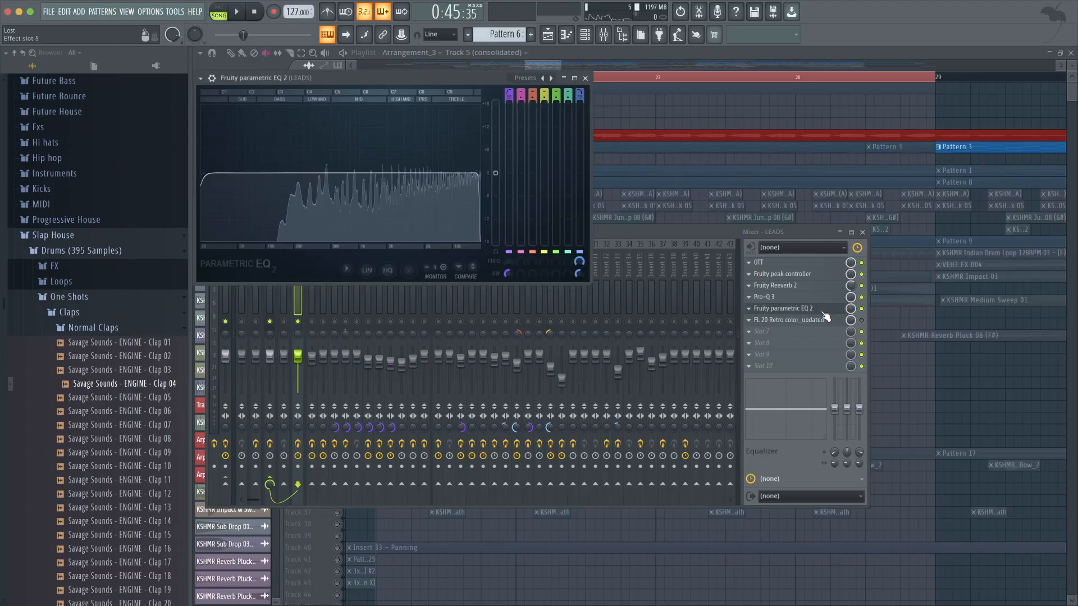
left_click(820, 310)
Play the Track 5 section from bar 21 while watching the LEADS parametric EQ 2 automation, and view FL 20 Retro color.
key("space")
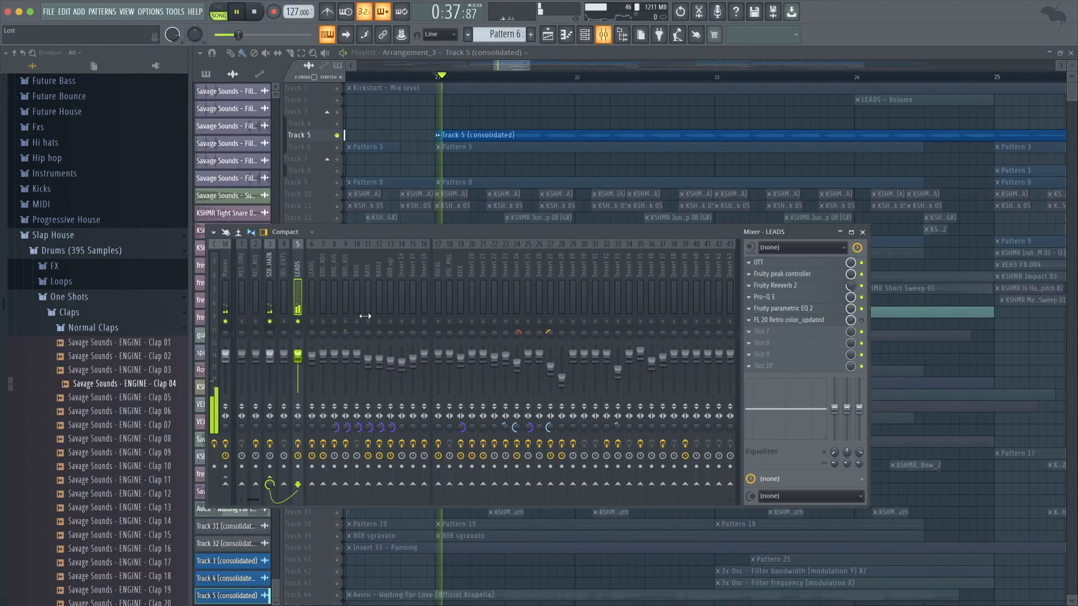
left_click(820, 310)
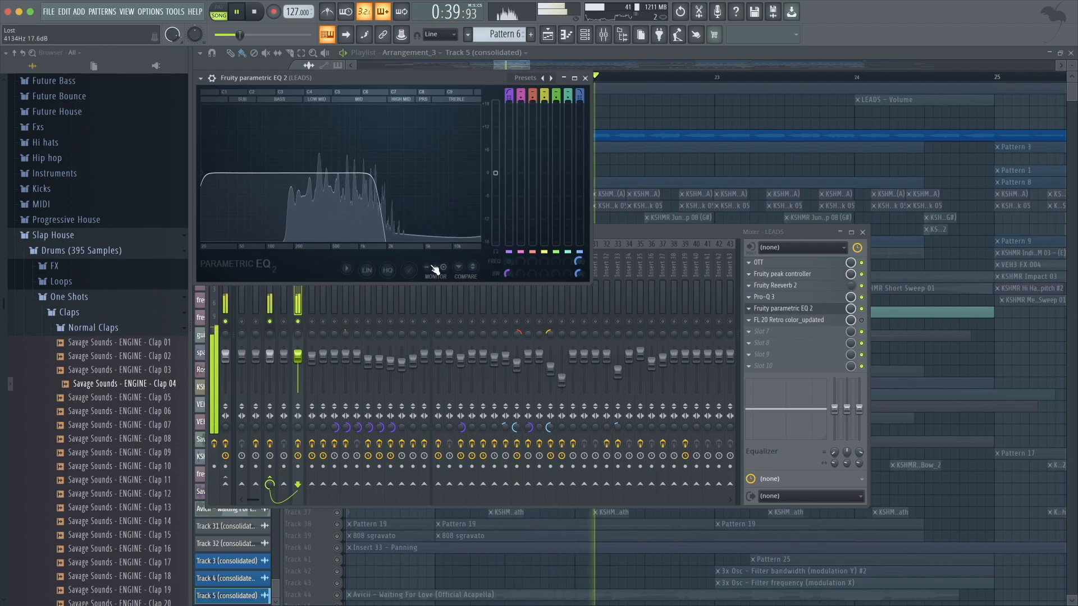
left_click(862, 232)
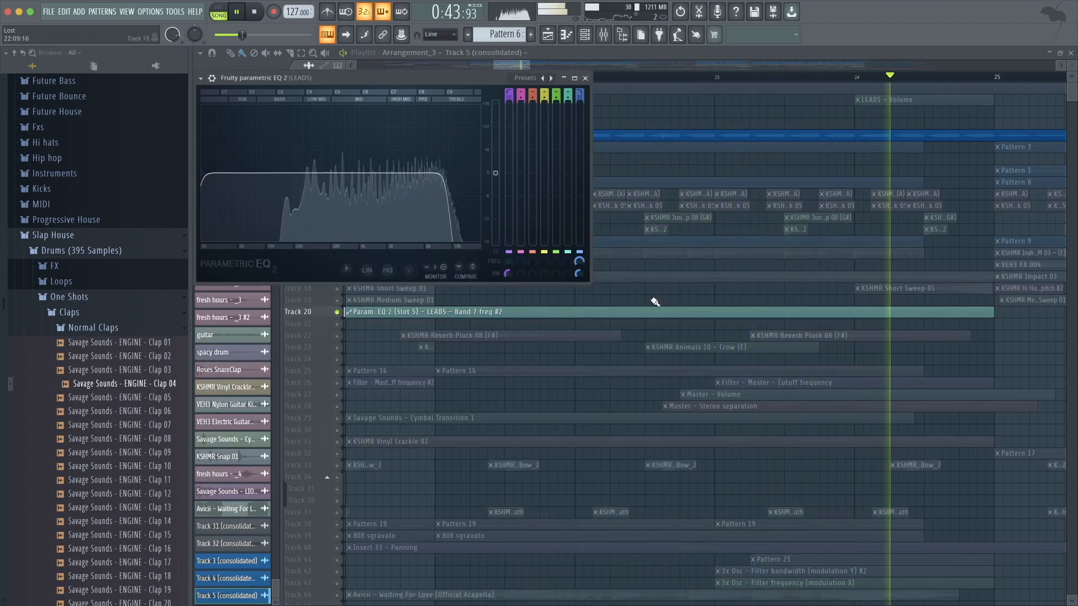
key("space")
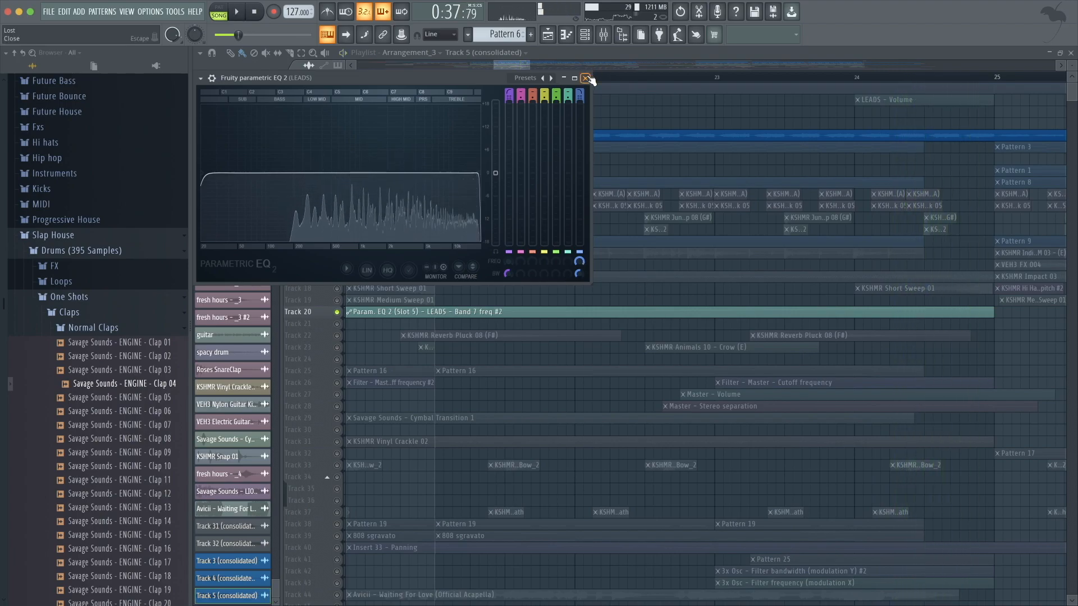
left_click(585, 78)
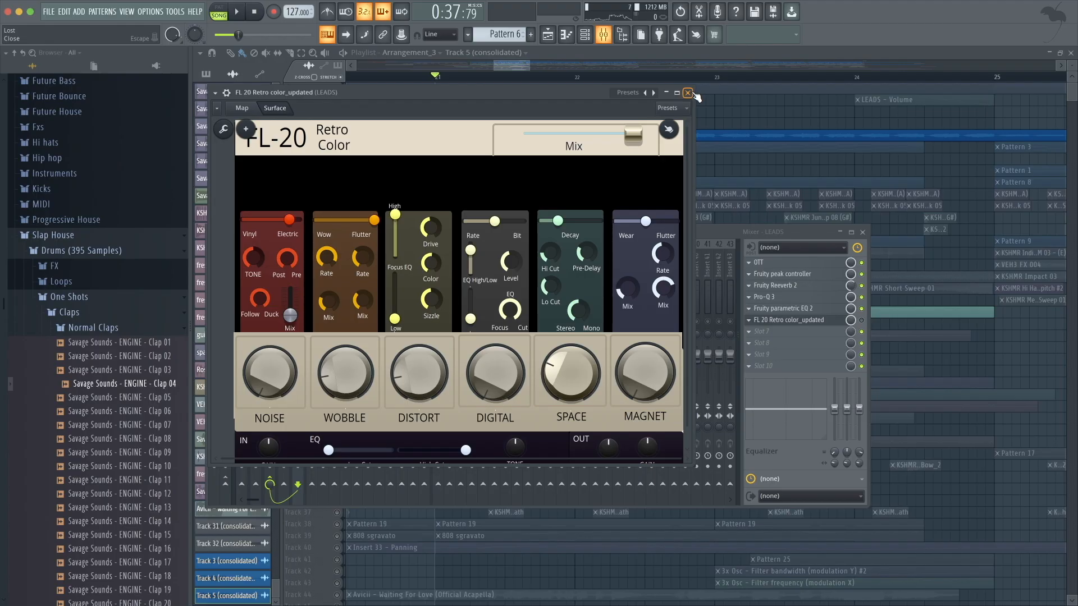
left_click(687, 93)
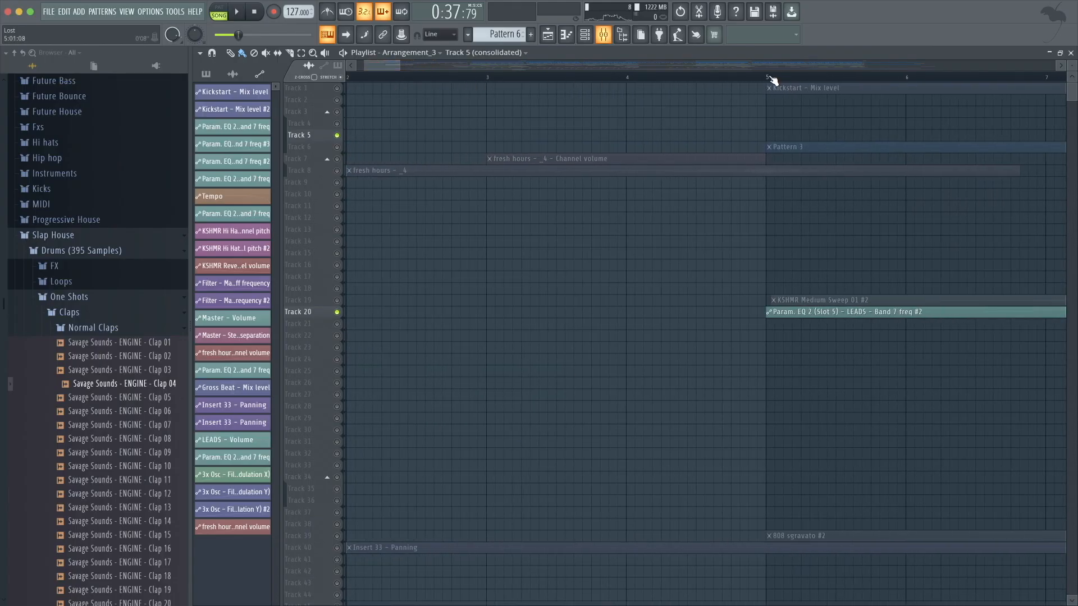
Play the fresh hours clip on Track 8 from bar 3, with only its Track 7 volume automation also enabled.
scroll(748, 95, "left", 3)
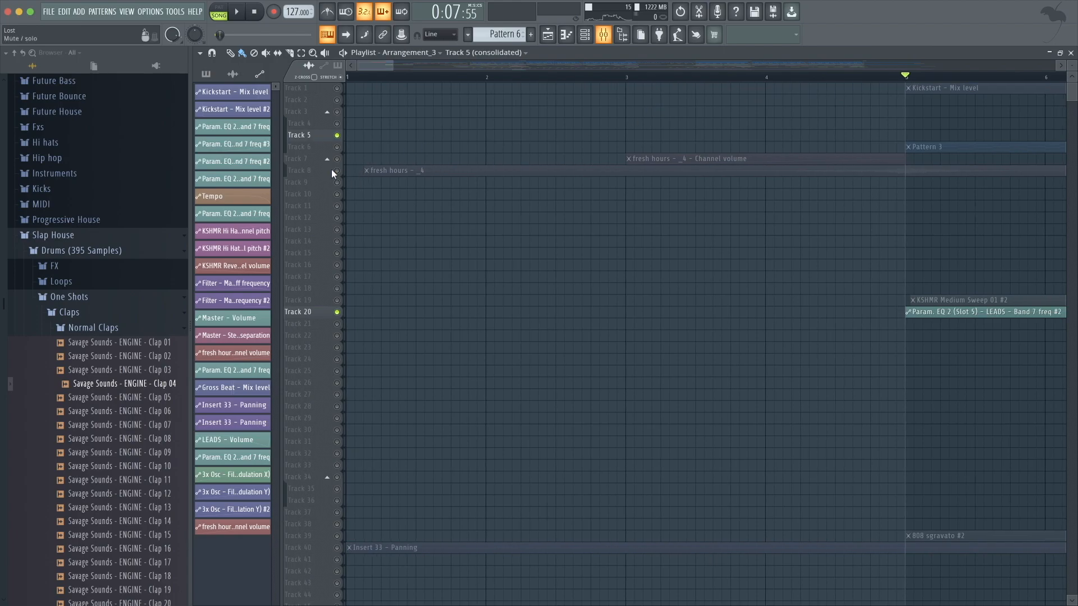
right_click(337, 171)
left_click(630, 78)
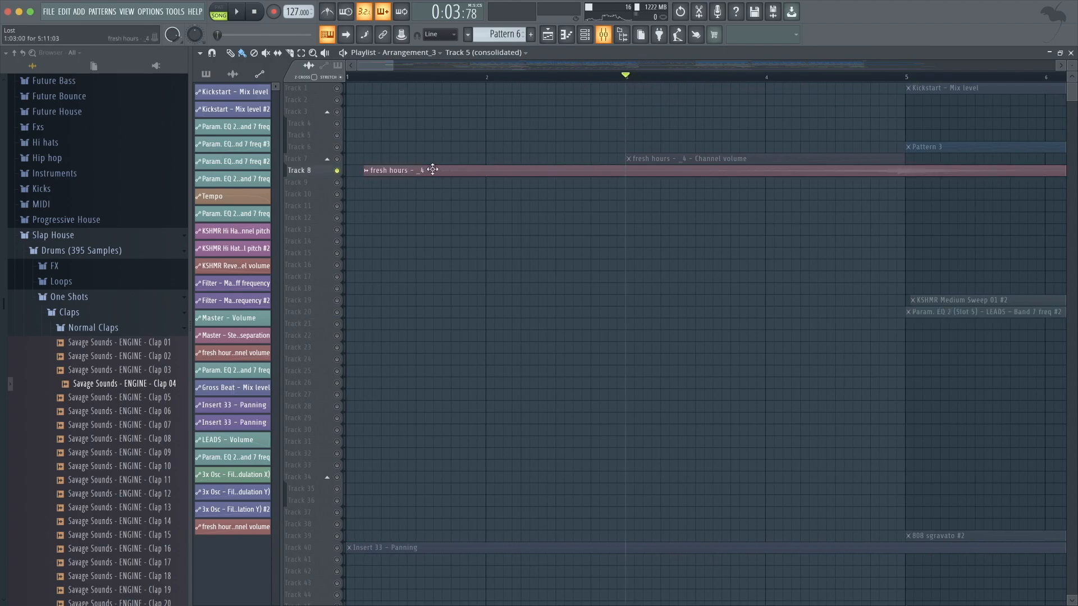
left_click(337, 159)
key("space")
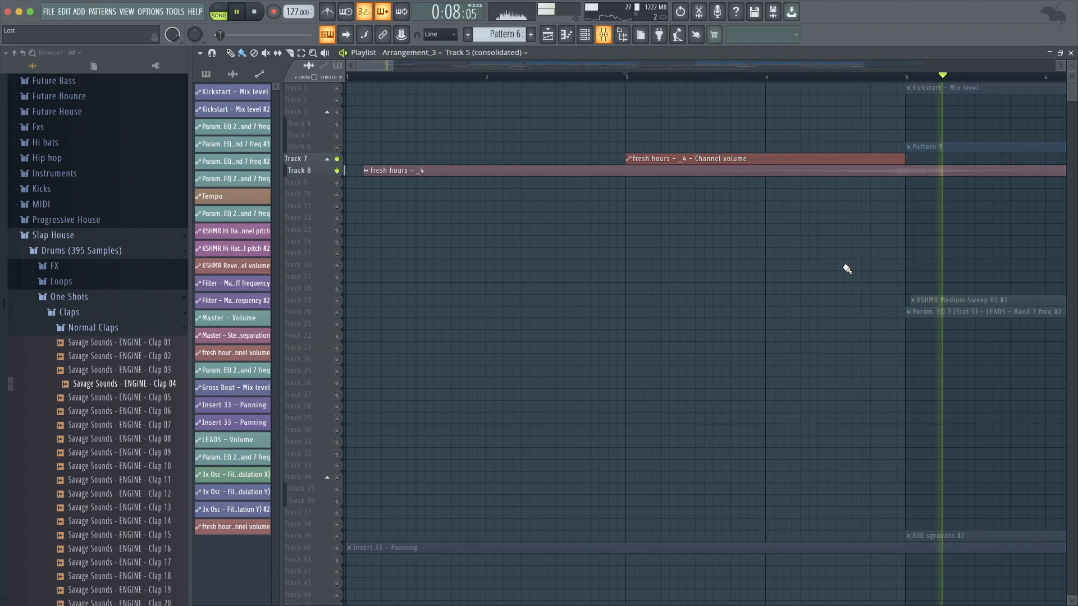
key("space")
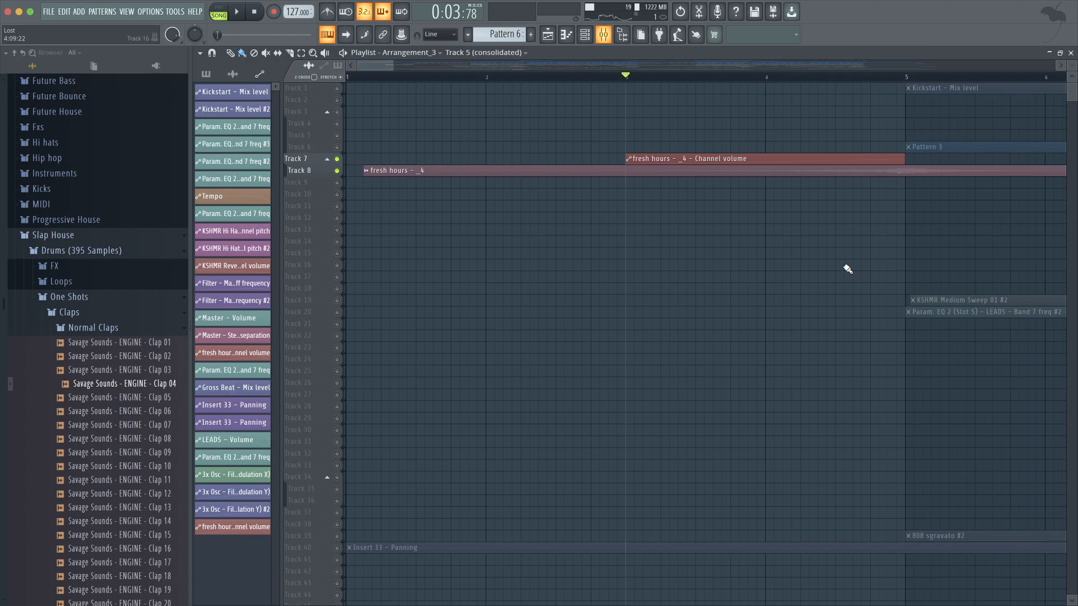
Solo Track 35 and play its Track 32 consolidated clip from bar 65.
left_click_drag(393, 65, 821, 86)
scroll(910, 371, "down", 1)
scroll(911, 371, "down", 3)
scroll(905, 359, "right", 2)
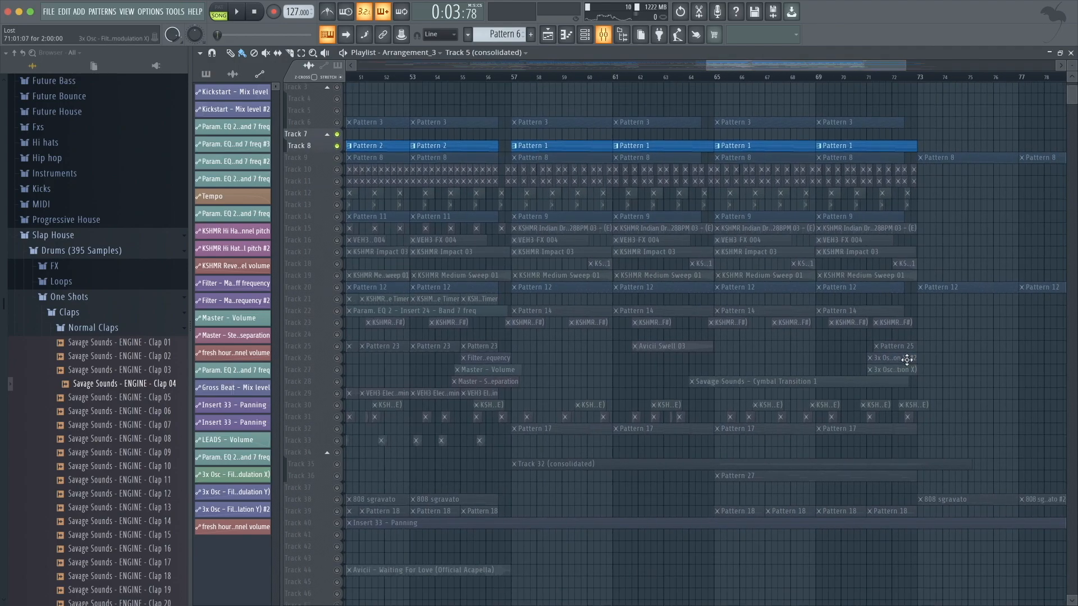
left_click(684, 78)
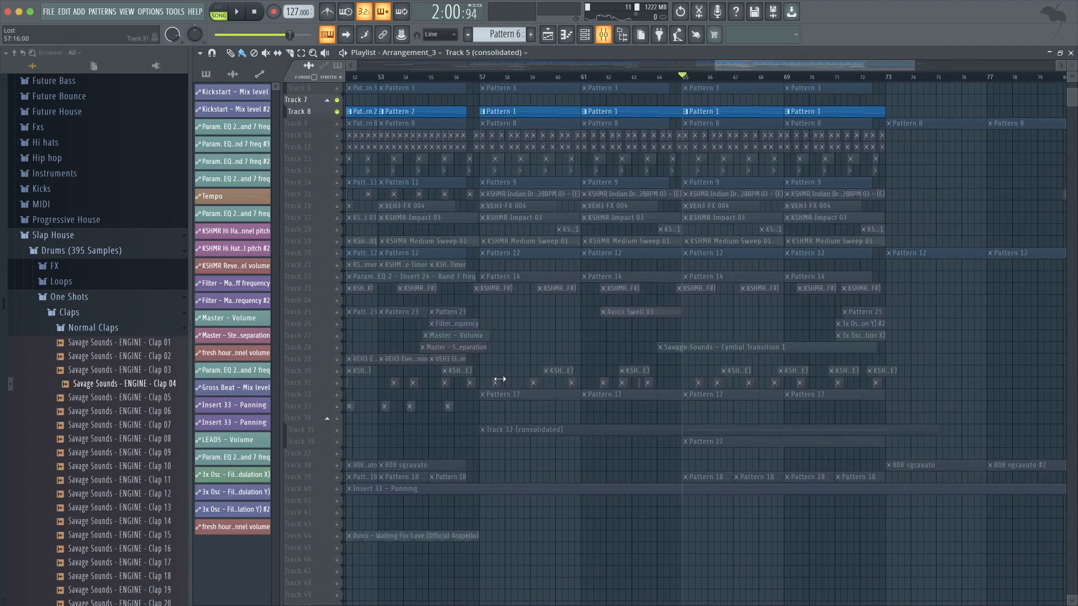
right_click(338, 430)
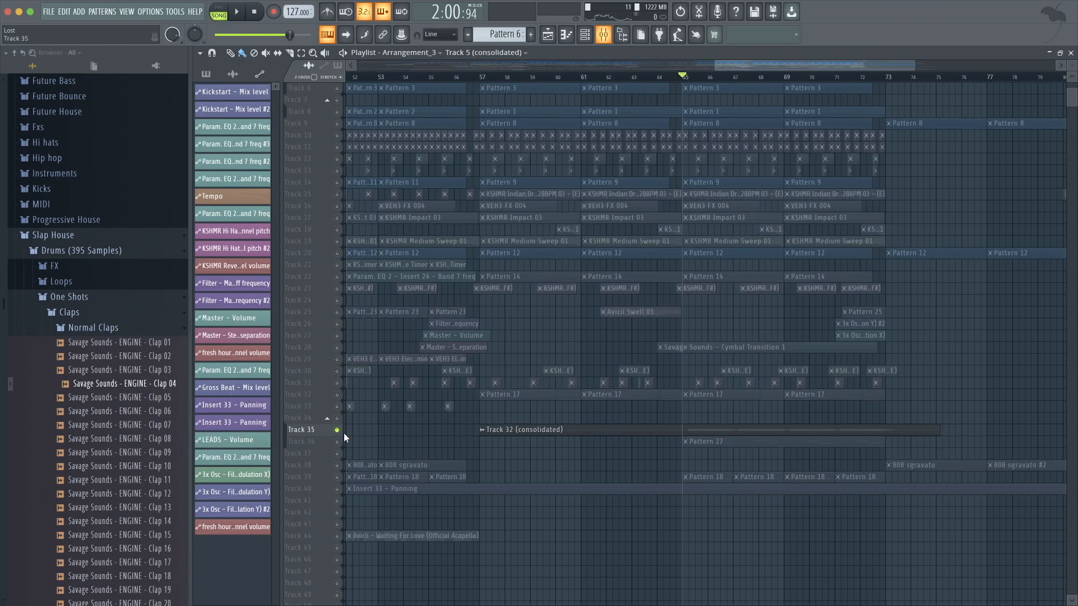
key("space")
left_click(860, 234)
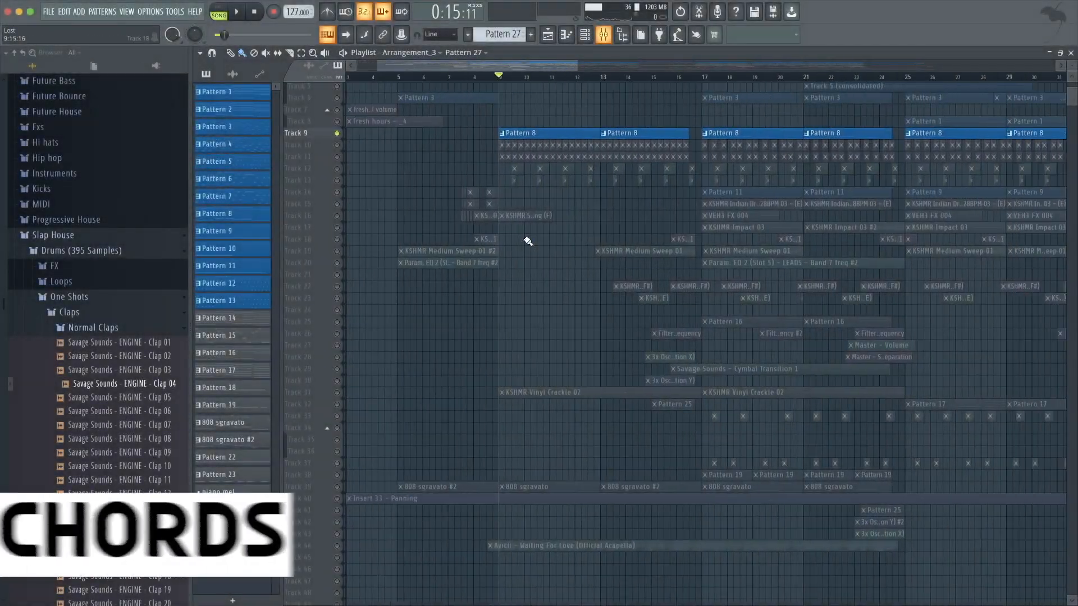
Solo Track 25 and play its Pattern 16 clips from bar 17.
scroll(523, 245, "right", 3)
left_click(457, 80)
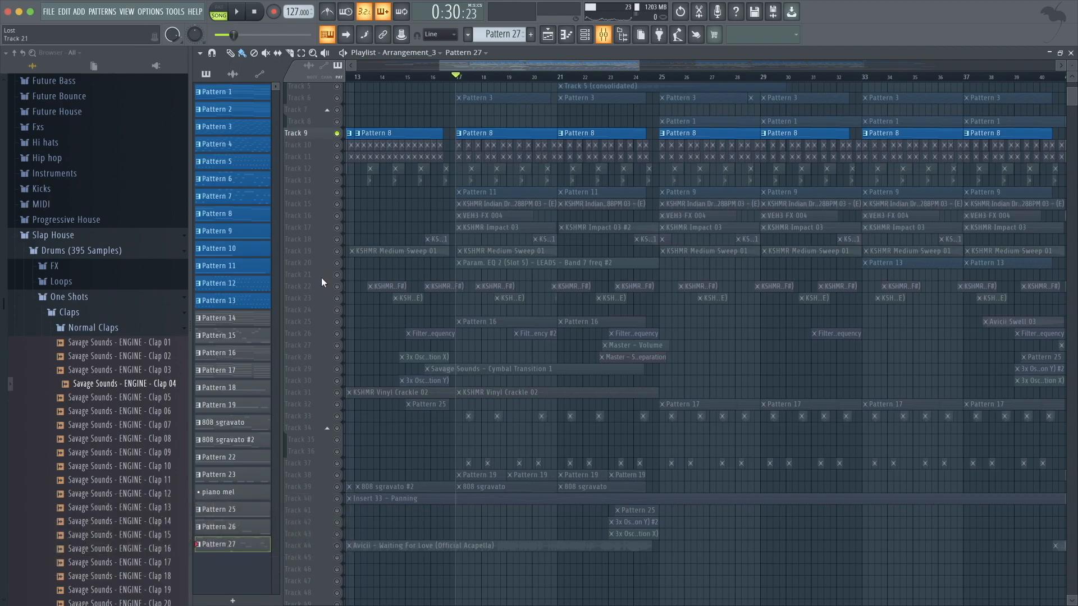
left_click(345, 320)
key("space")
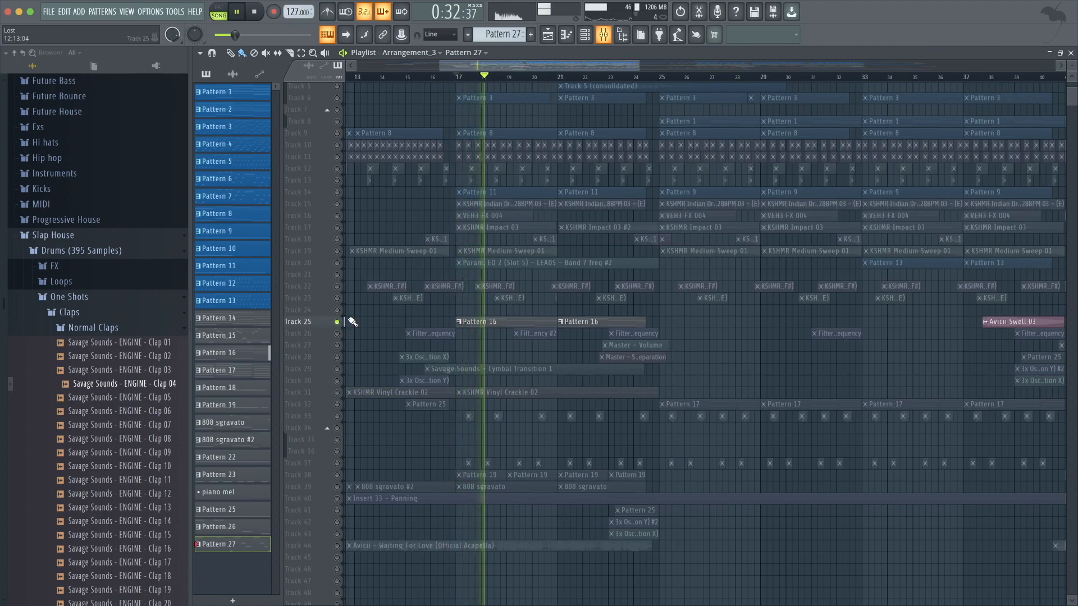
key("space")
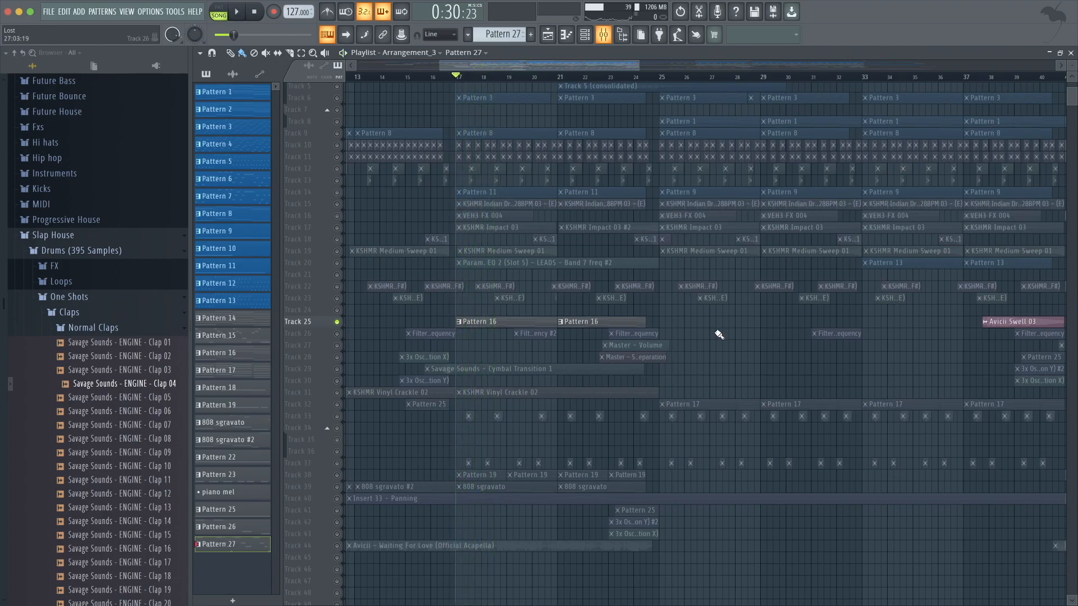
Play Track 8's Pattern 1 chords in solo from bar 25, and view the Dimension Expander effect on Insert 14.
scroll(718, 336, "down", 2)
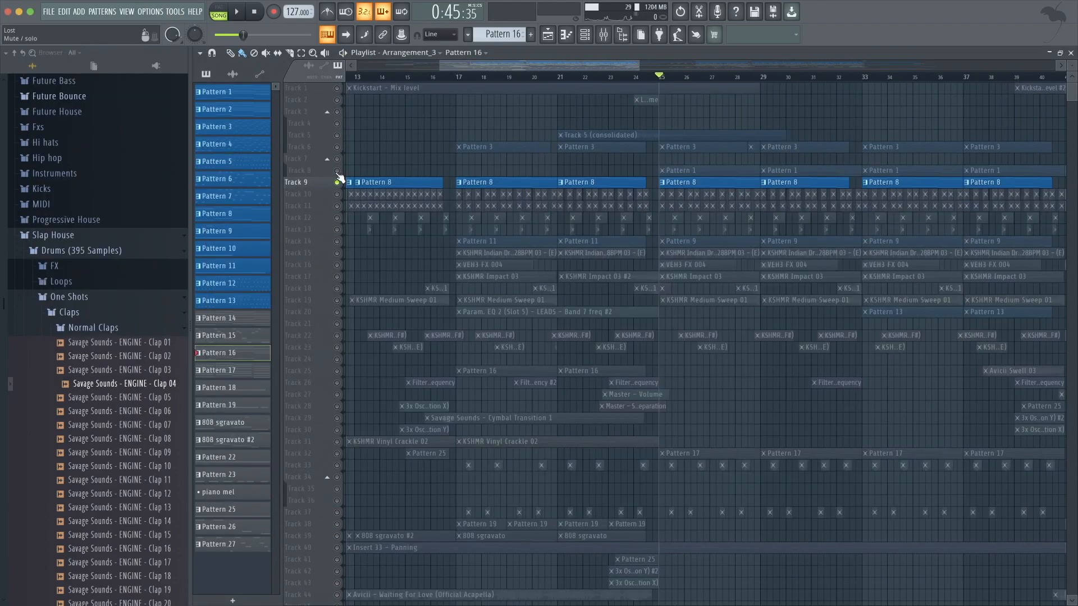
right_click(338, 171)
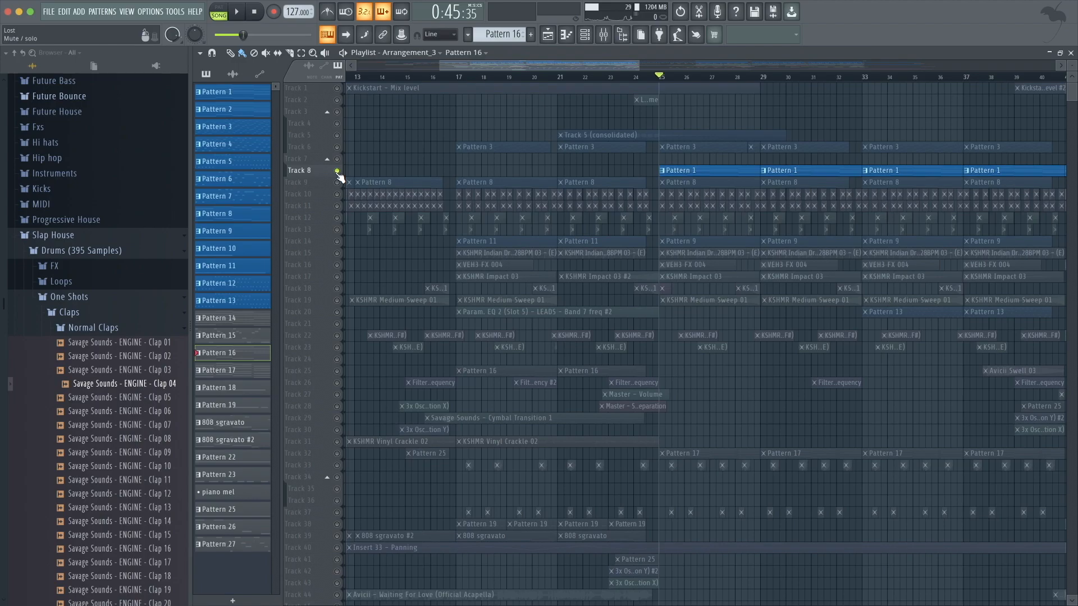
key("space")
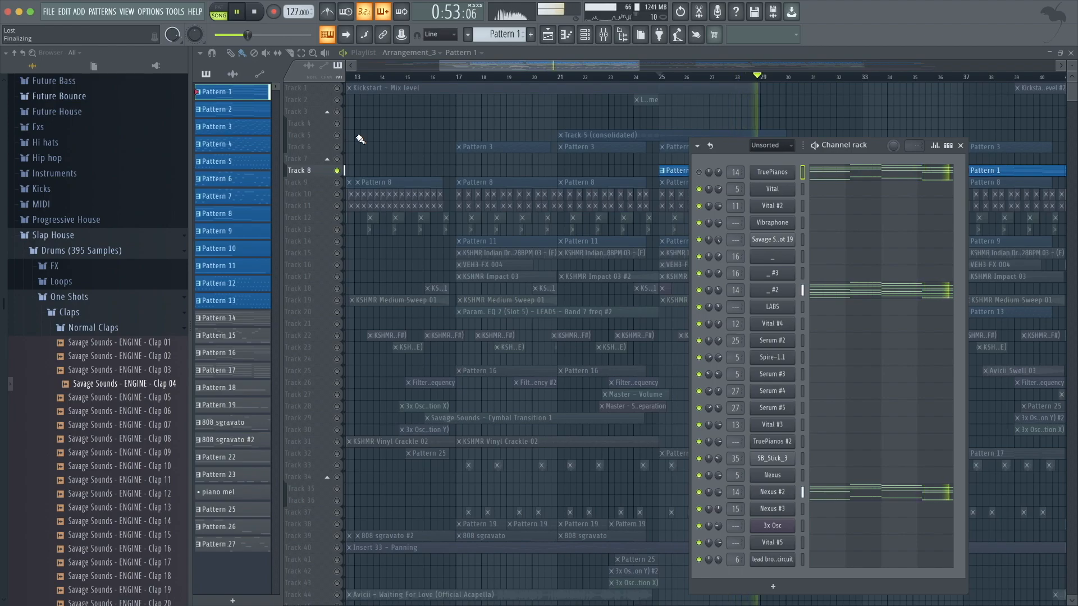
key("space")
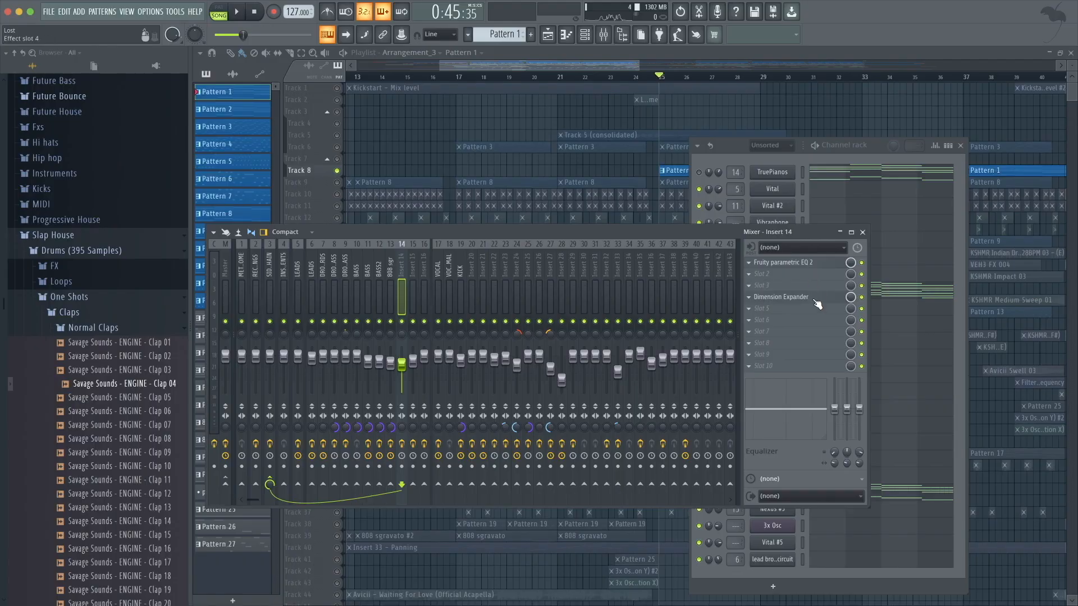
left_click(774, 279)
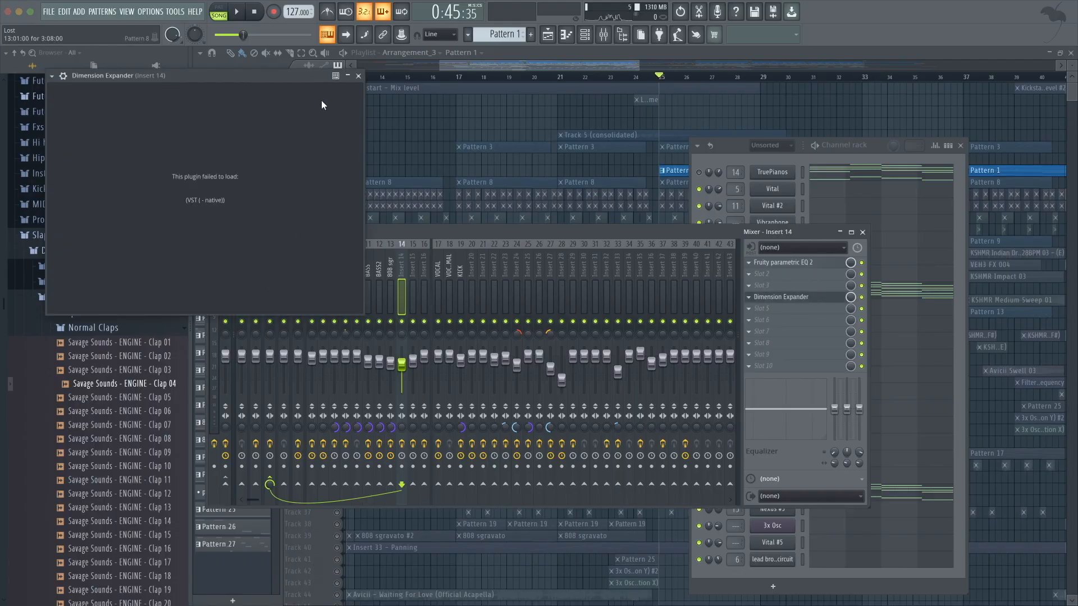
left_click(358, 76)
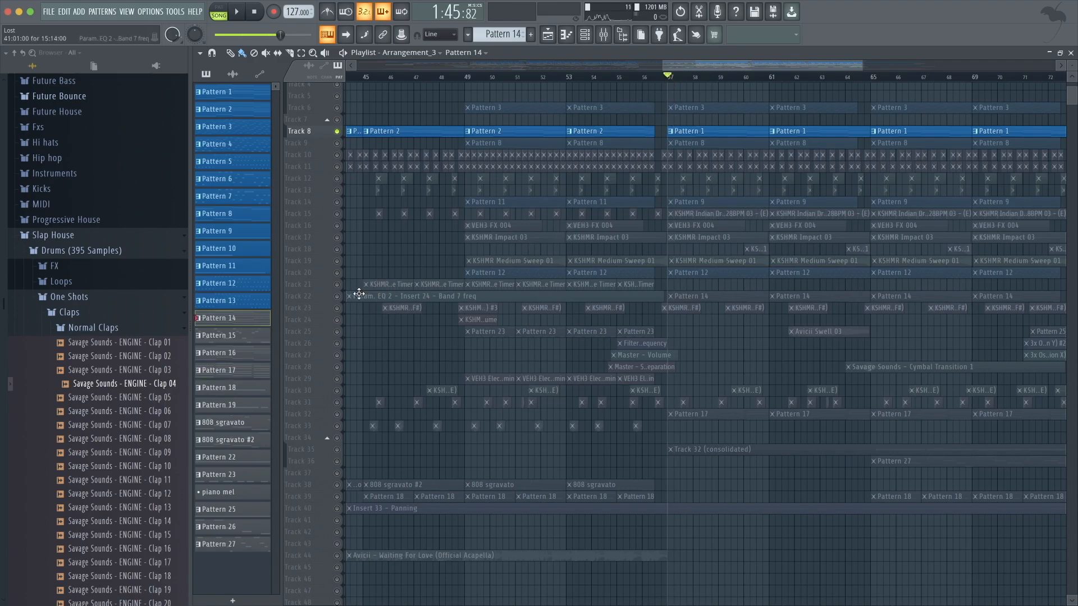
Play the clips of Track 22 and Track 32 in solo from bar 57, and open BitterSweetV3 on Insert 27.
left_click(339, 299)
key("space")
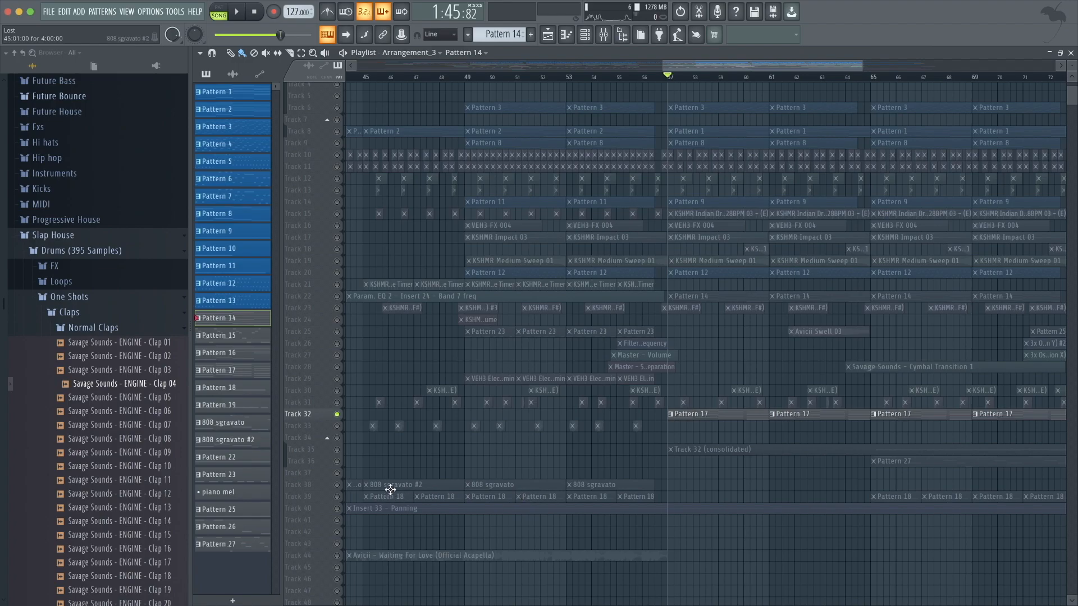
key("space")
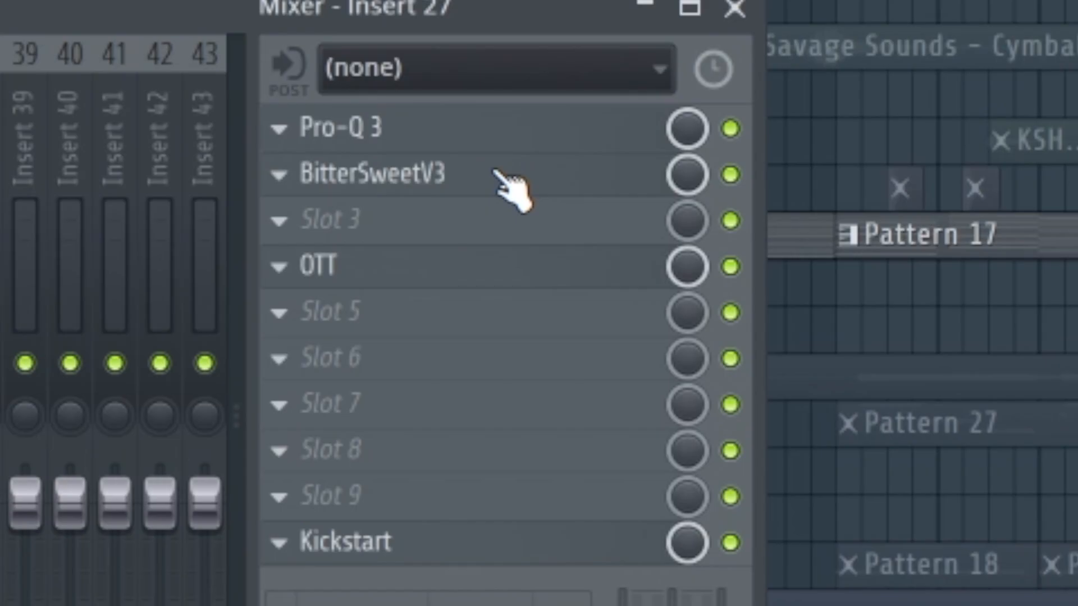
left_click(496, 171)
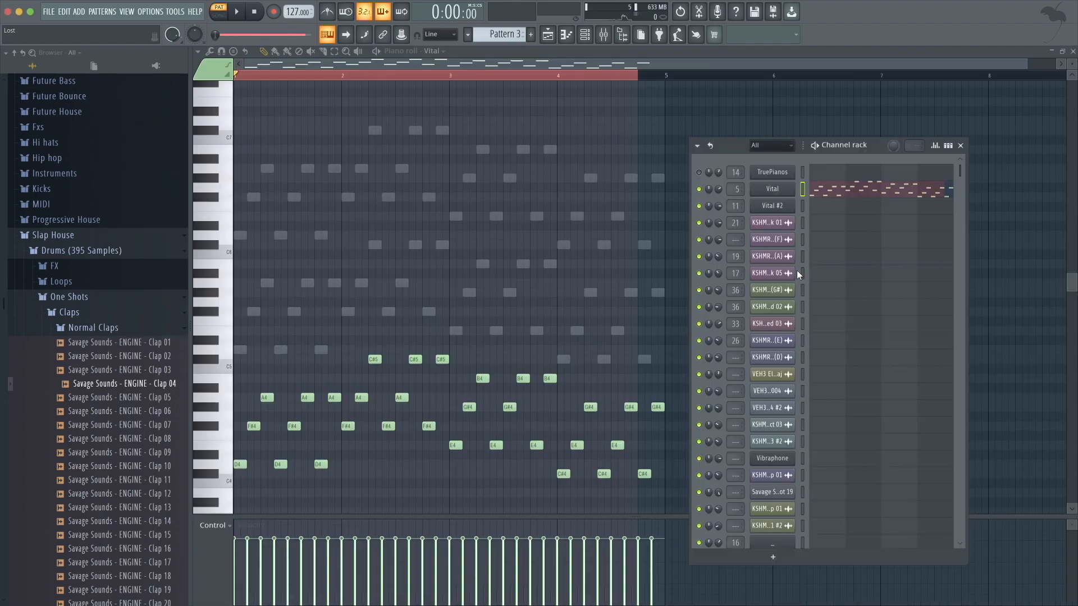
Play the 808 sgravato bass pattern from Track 39 on its own in pattern mode.
key("space")
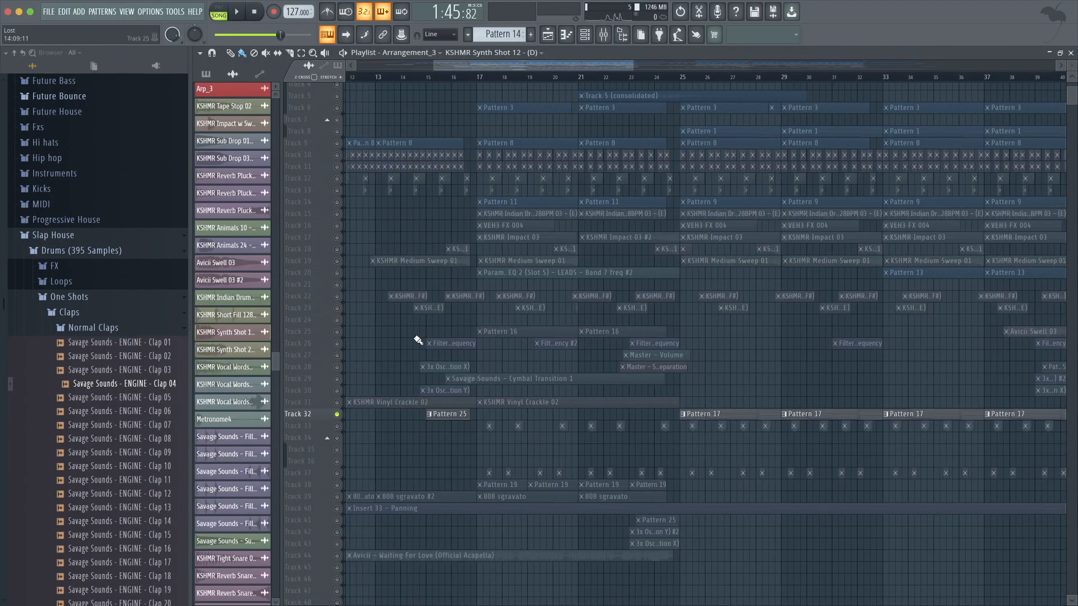
scroll(421, 340, "left", 5)
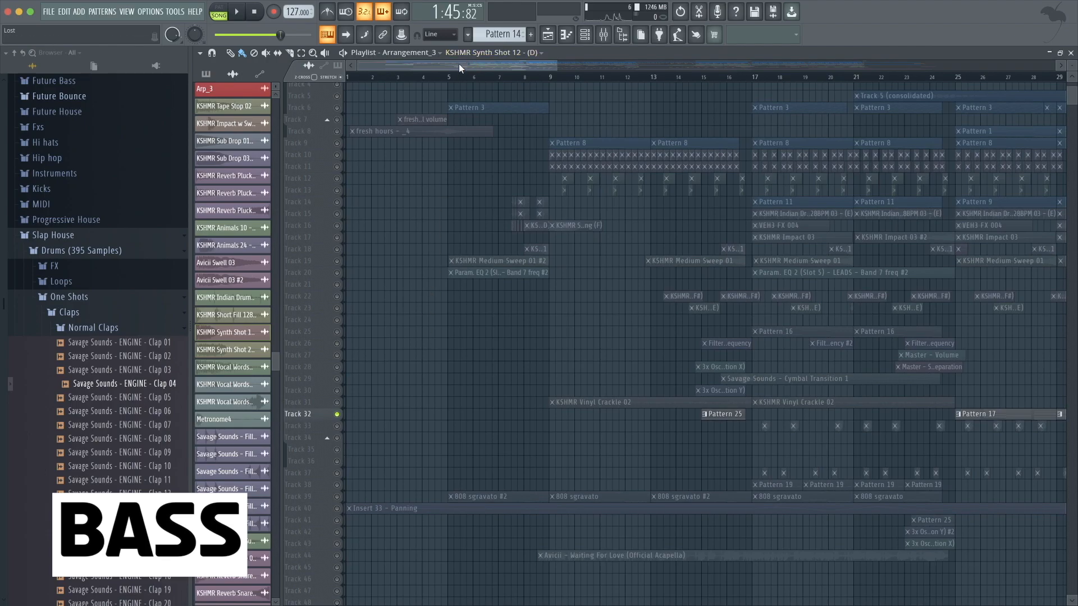
left_click(449, 79)
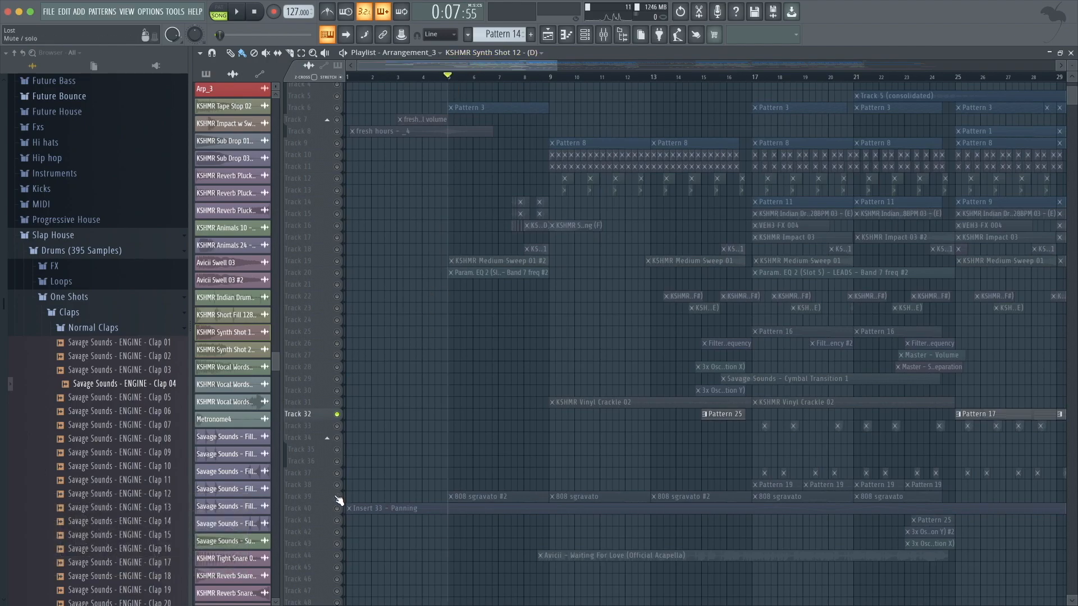
left_click(563, 498)
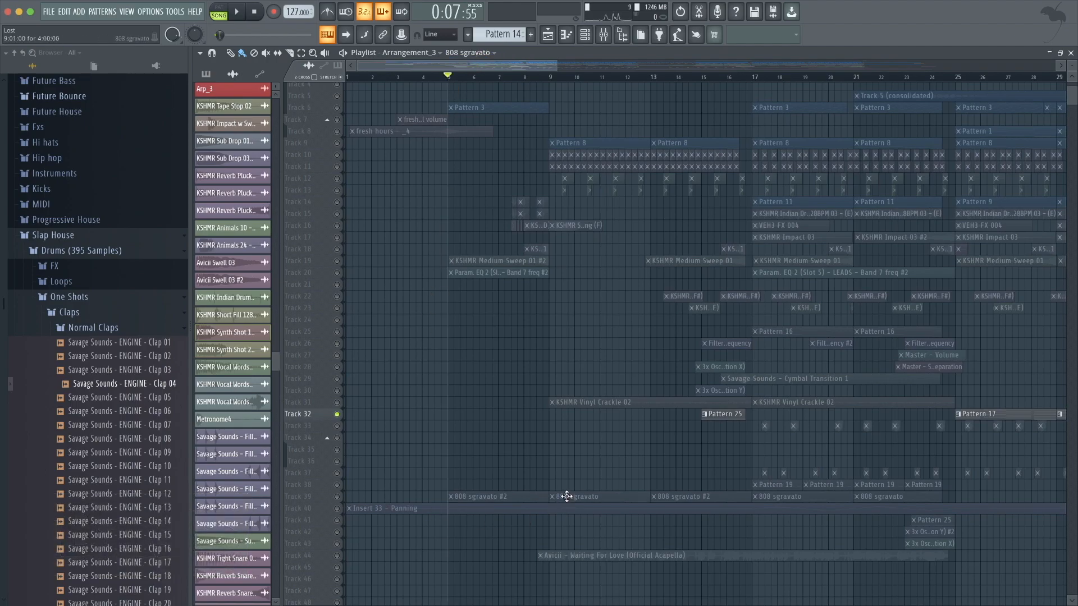
key("l")
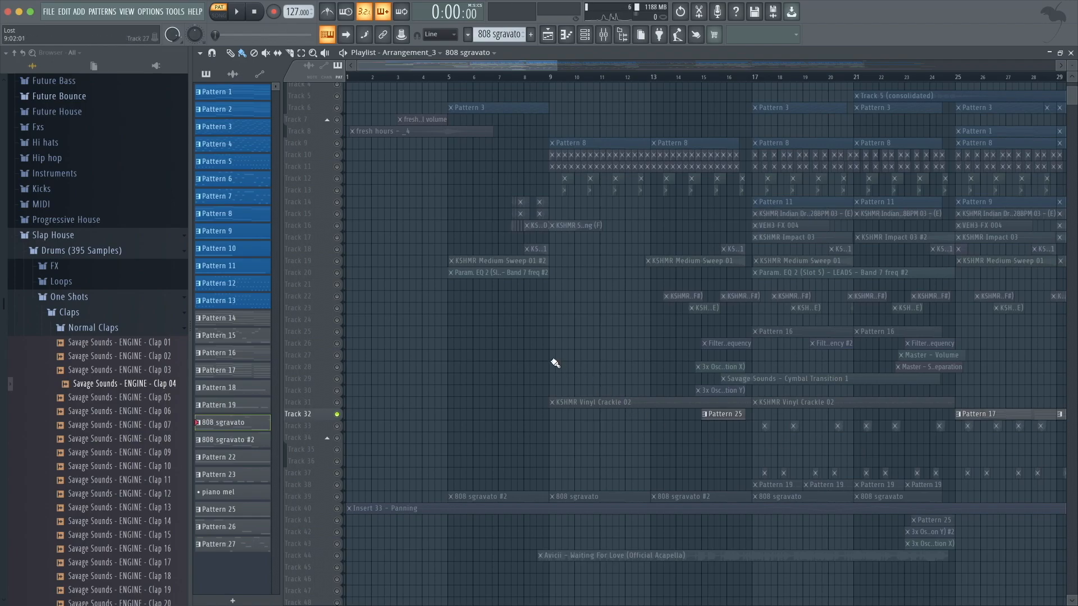
key("space")
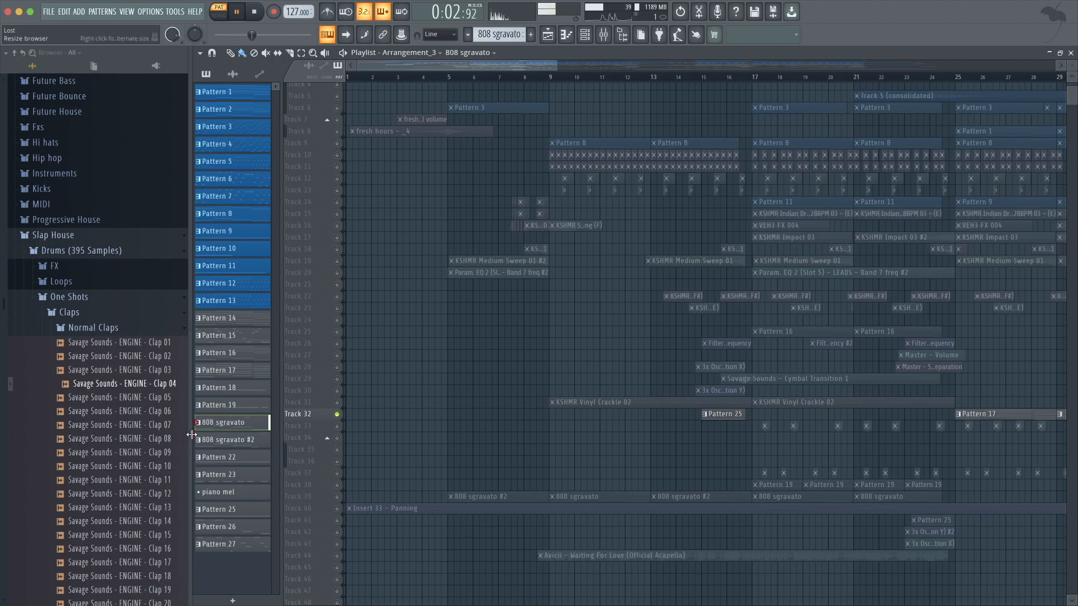
key("space")
key("space")
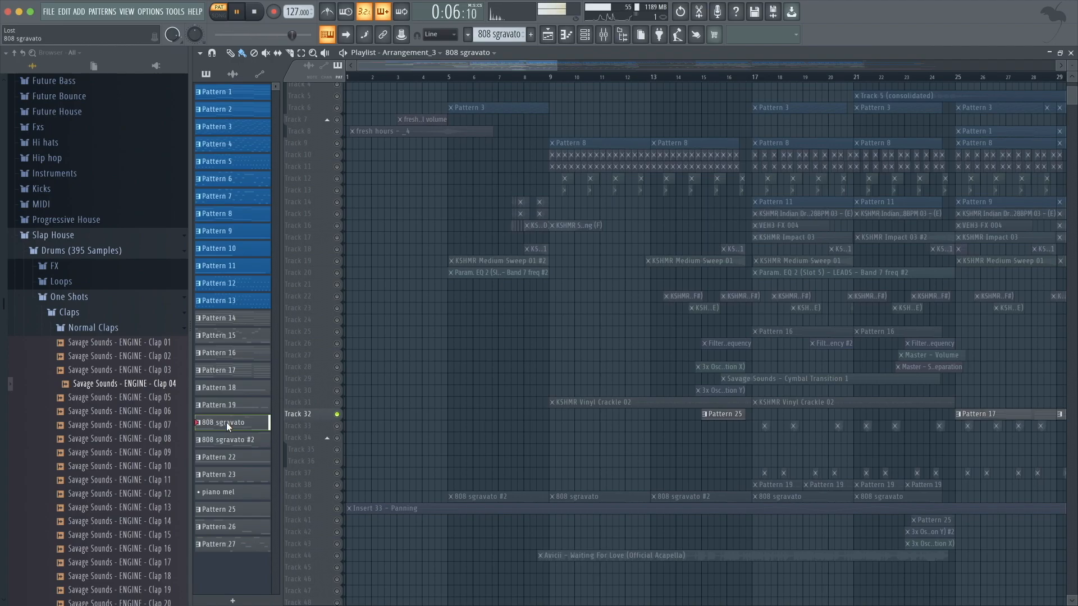
key("space")
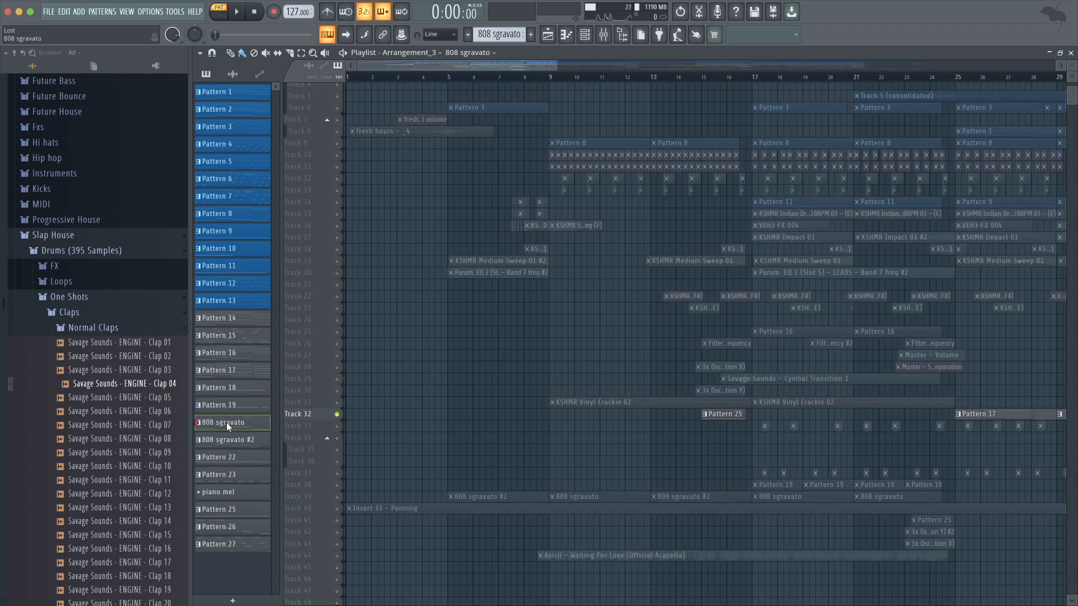
Play the 808 sgravato #2 pattern while viewing its piano roll notes, and open FabFilter Saturn on the 808 mixer track.
left_click(510, 496)
key("space")
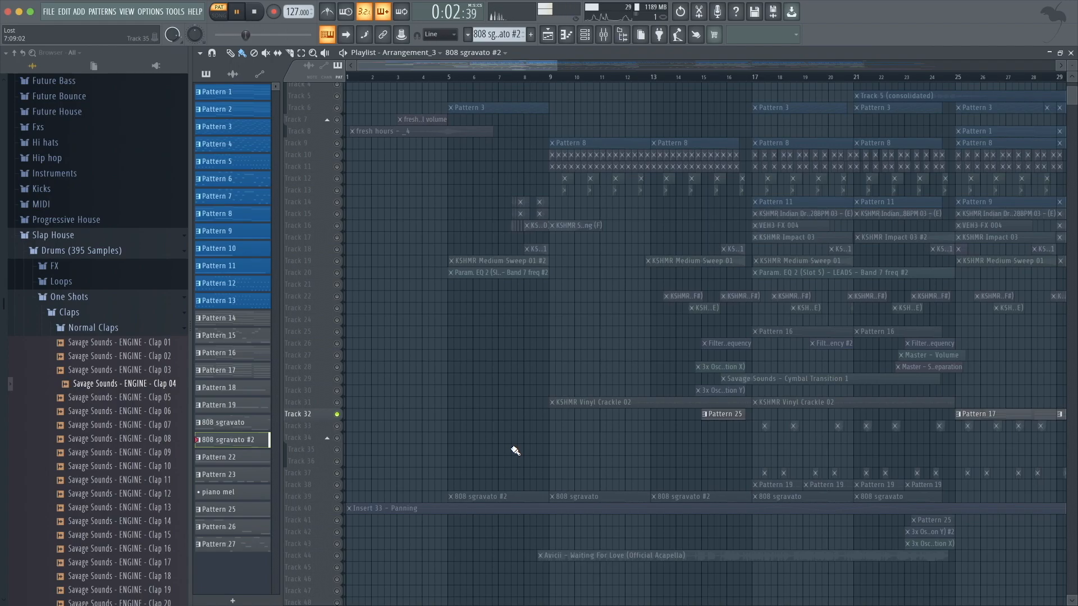
double_click(479, 494)
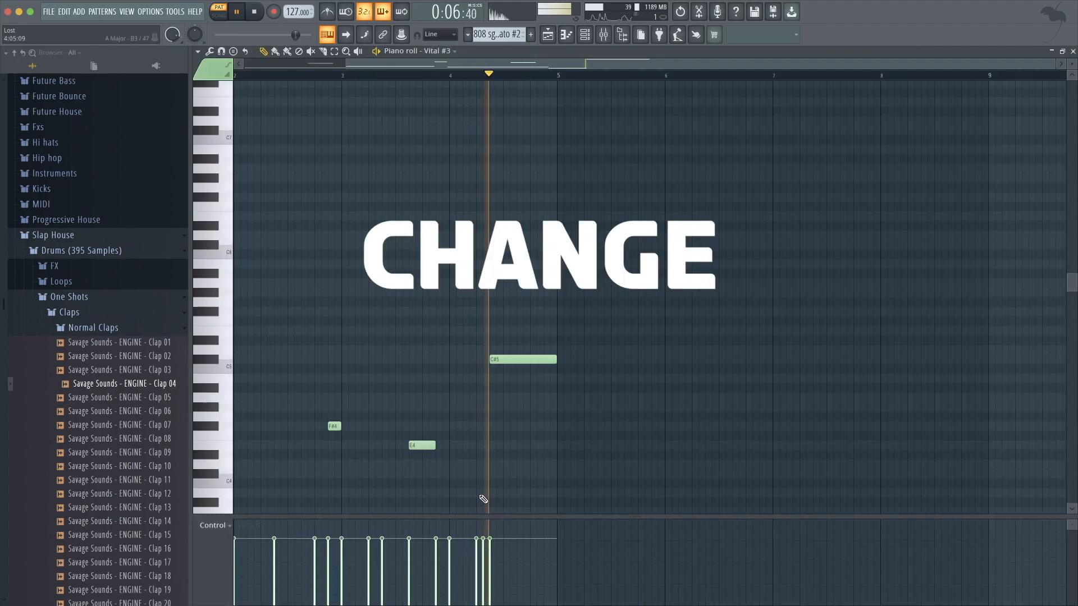
key("space")
left_click(1073, 51)
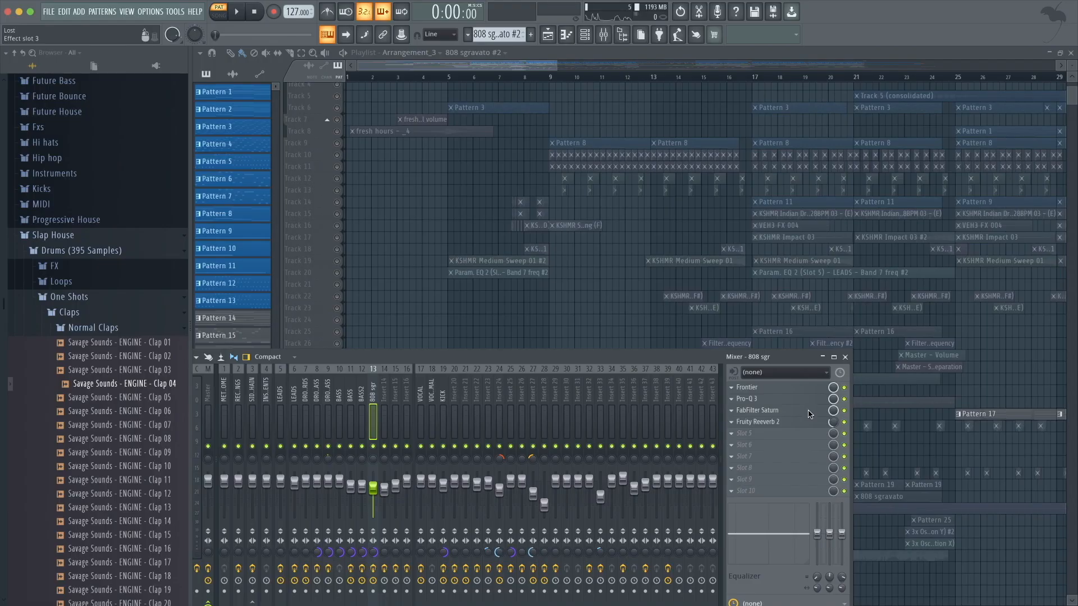
left_click(810, 412)
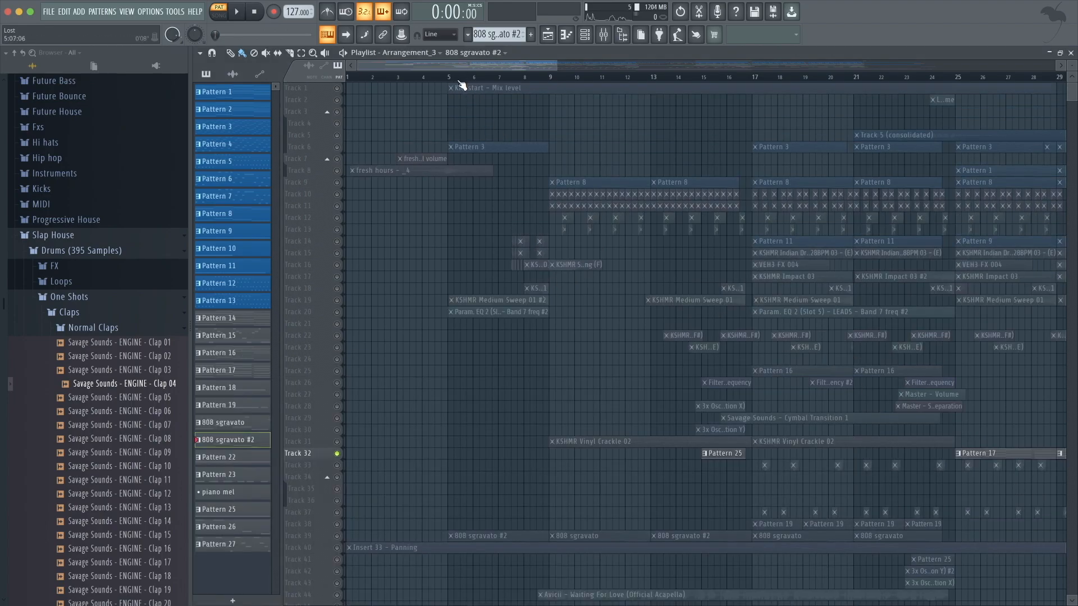
Solo Track 9 and play Pattern 8 from bar 9, comparing its Vital #2 and Vital #4 bass layers.
left_click(447, 81)
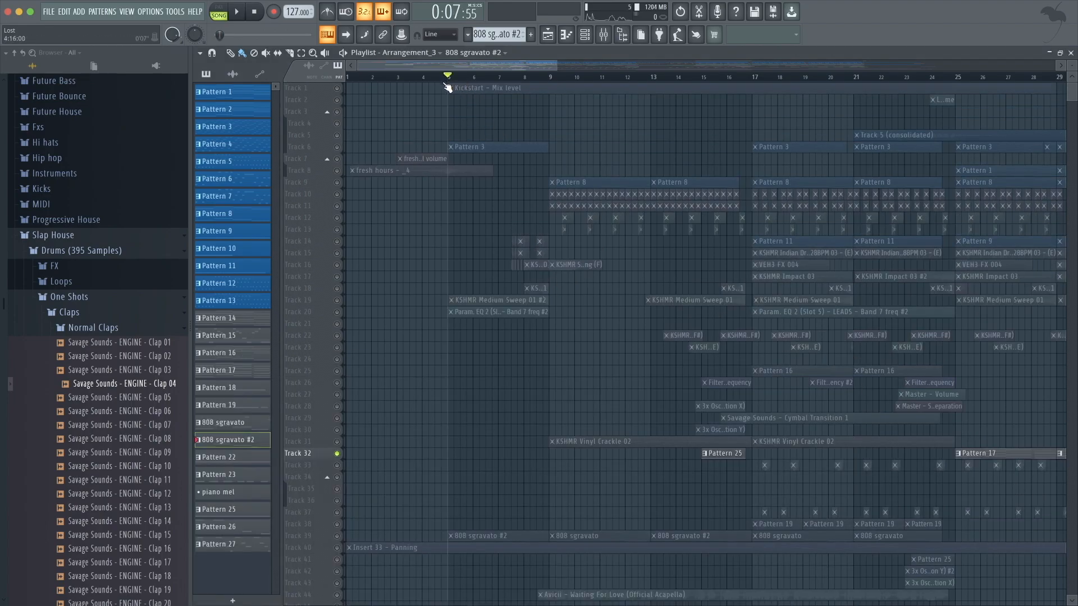
left_click(549, 74)
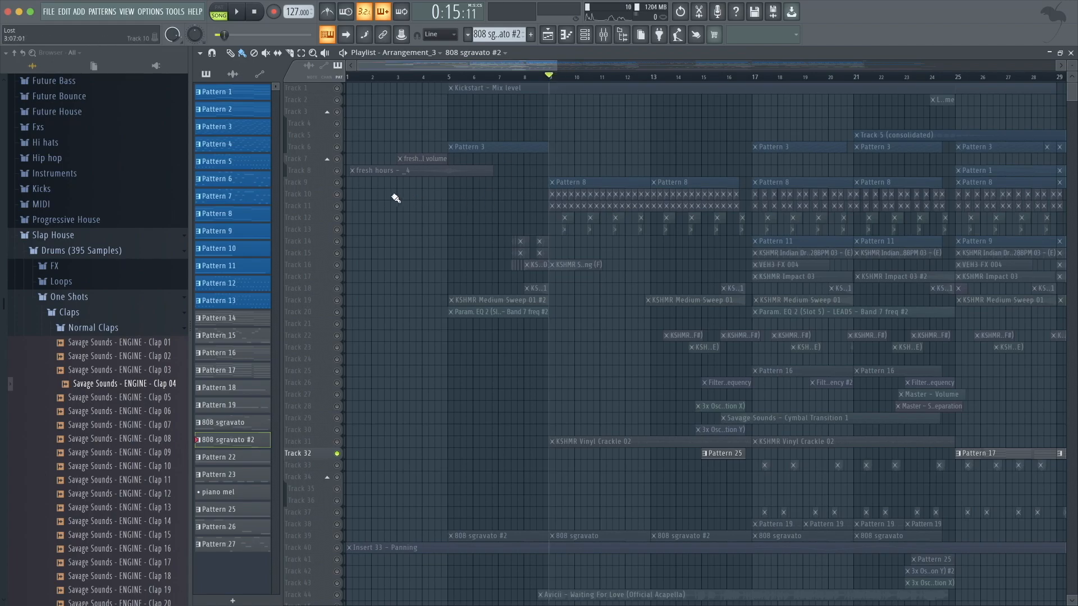
right_click(337, 183)
key("space")
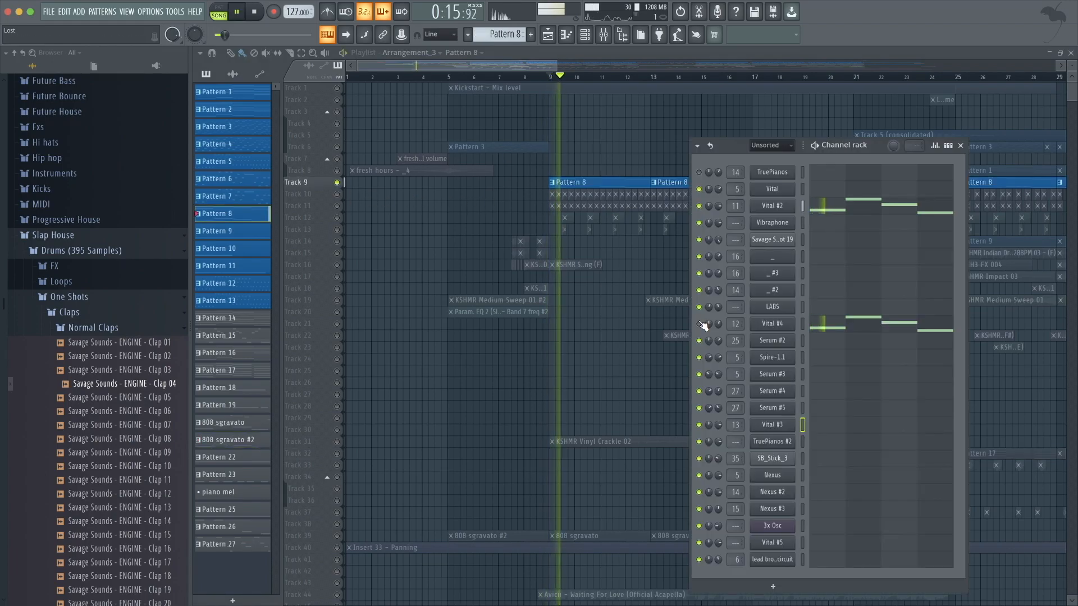
key("space")
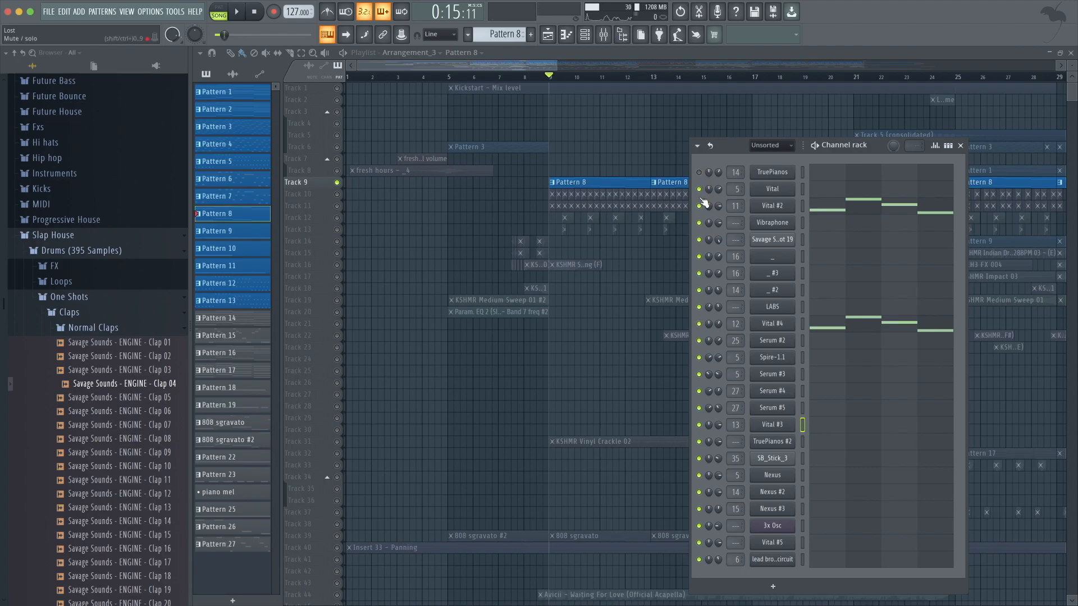
key("space")
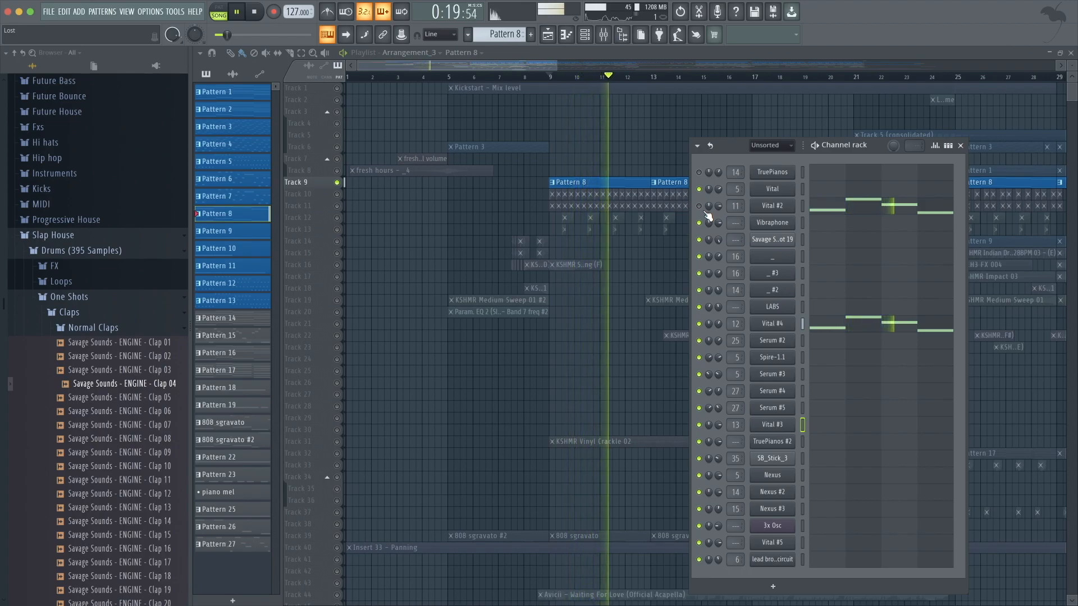
key("space")
Inspect the effects and routing of the BASS2 mixer track and the BASS tracks on Inserts 11 and 10.
key("F6")
key("F9")
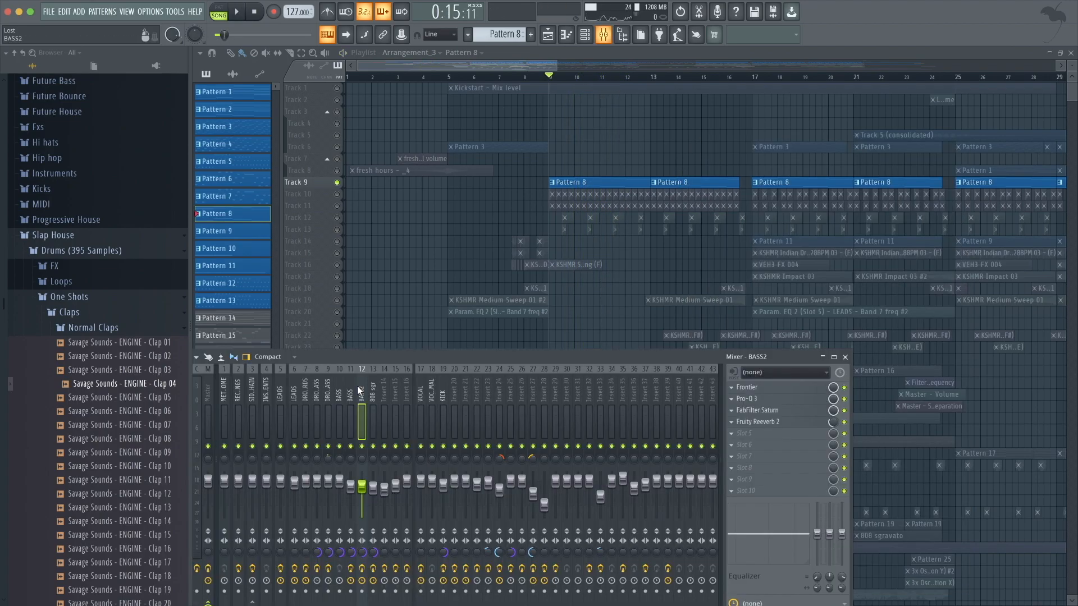
left_click(348, 393)
left_click_drag(389, 355, 463, 274)
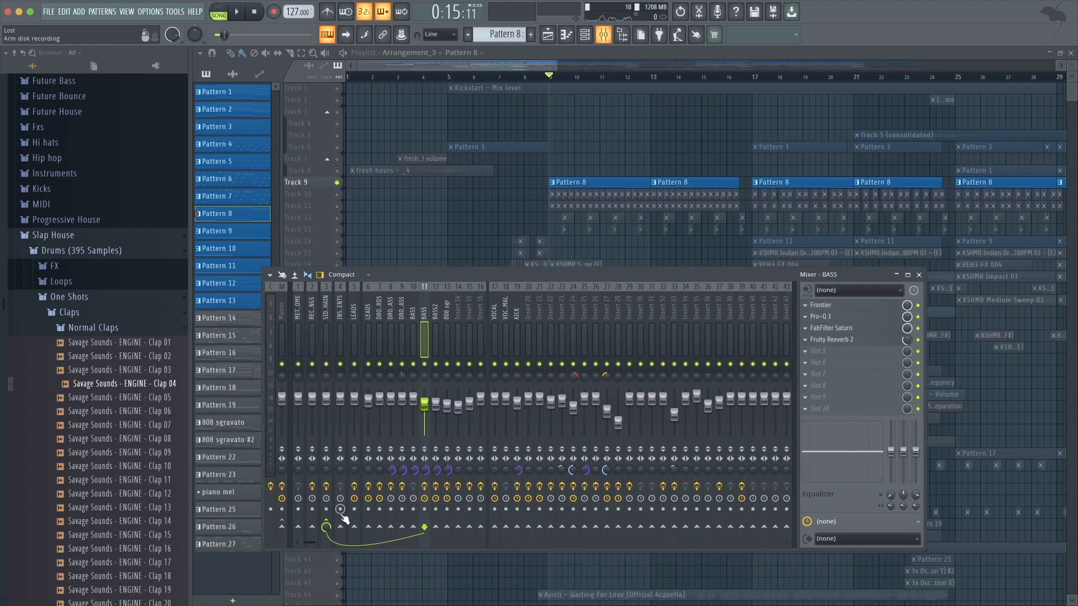
left_click(412, 301)
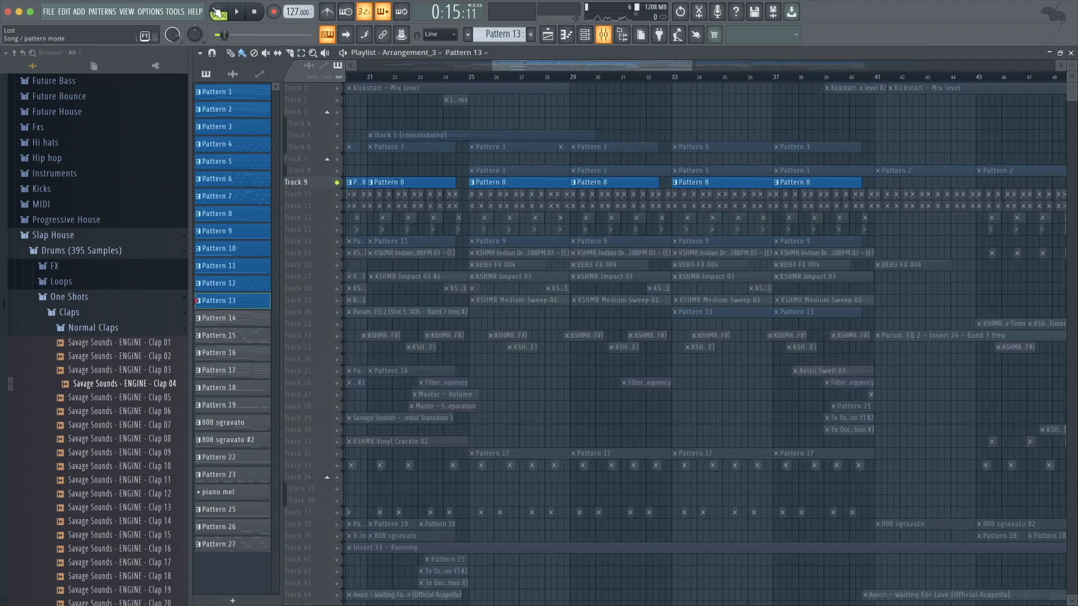
Solo Track 20 and play Pattern 13 in pattern mode.
key("l")
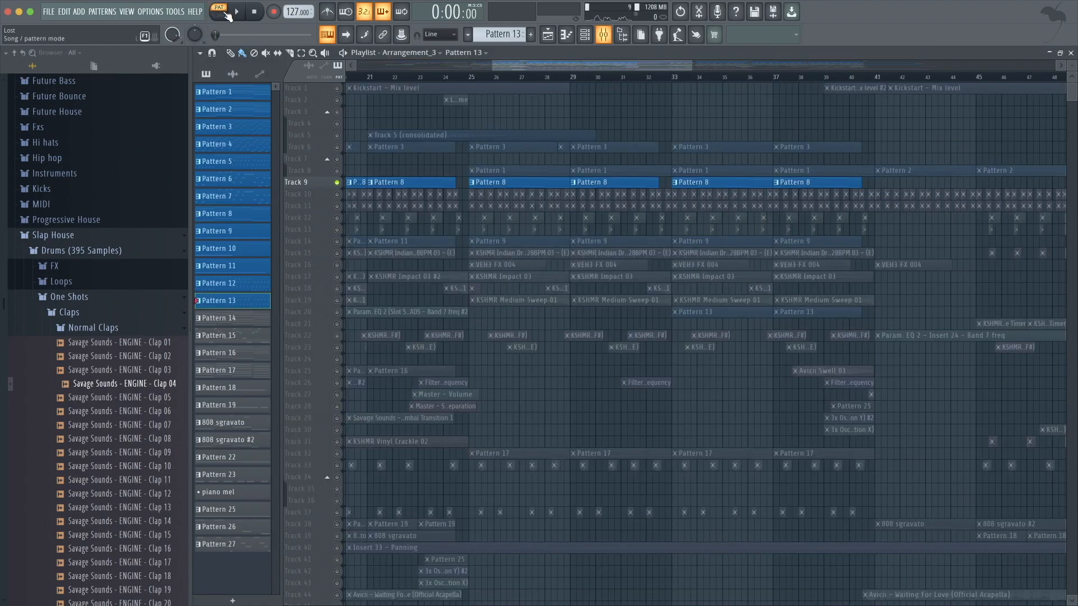
left_click(342, 312)
key("space")
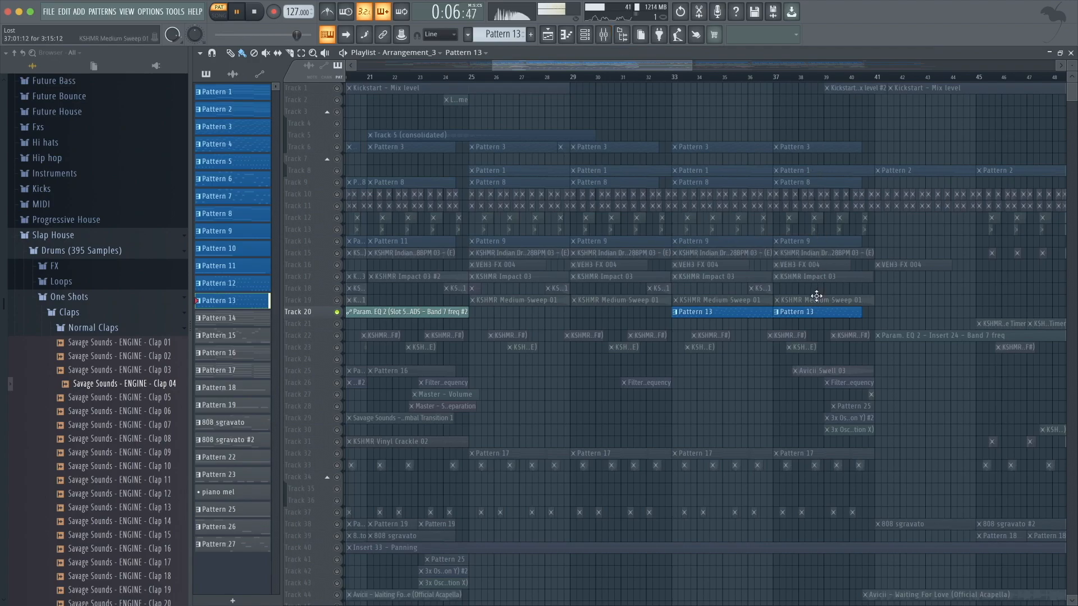
key("space")
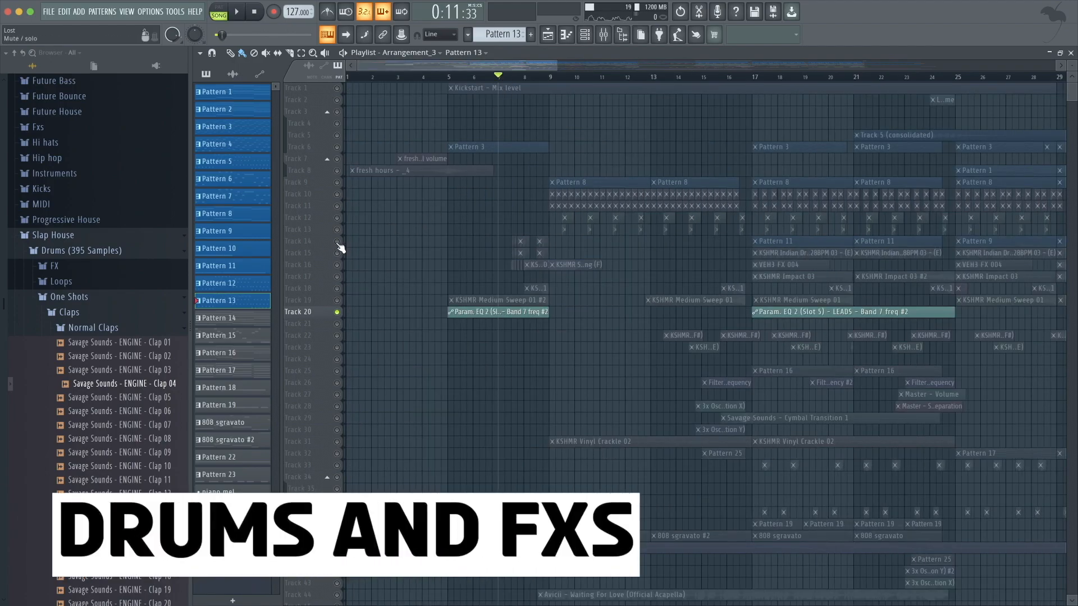
Solo Tracks 14, 15, 16 and 18 and play their drum and effect clips from bar 7.
left_click_drag(340, 245, 342, 288)
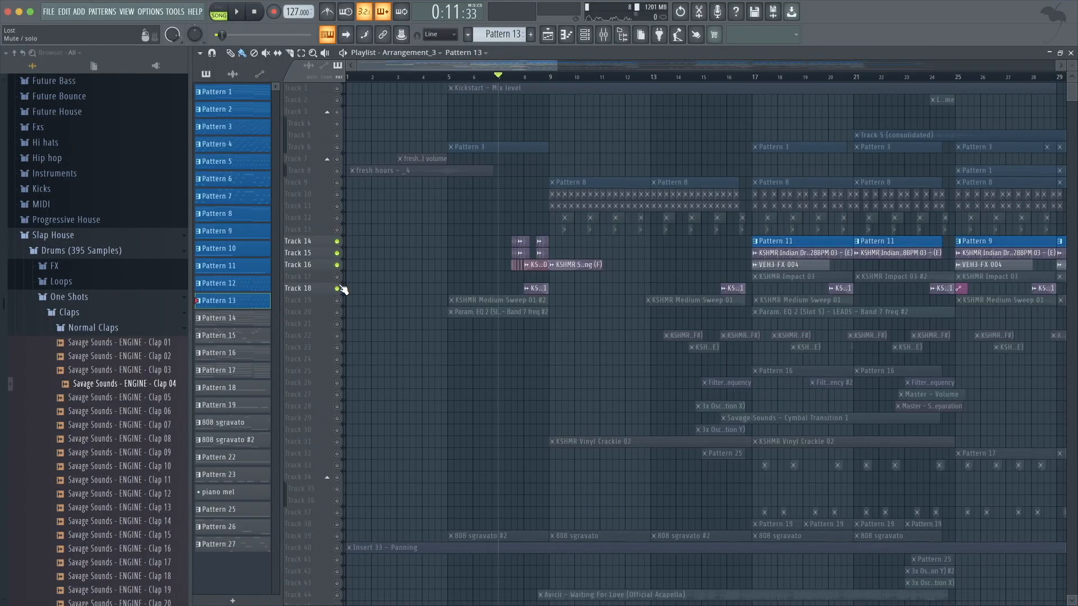
key("space")
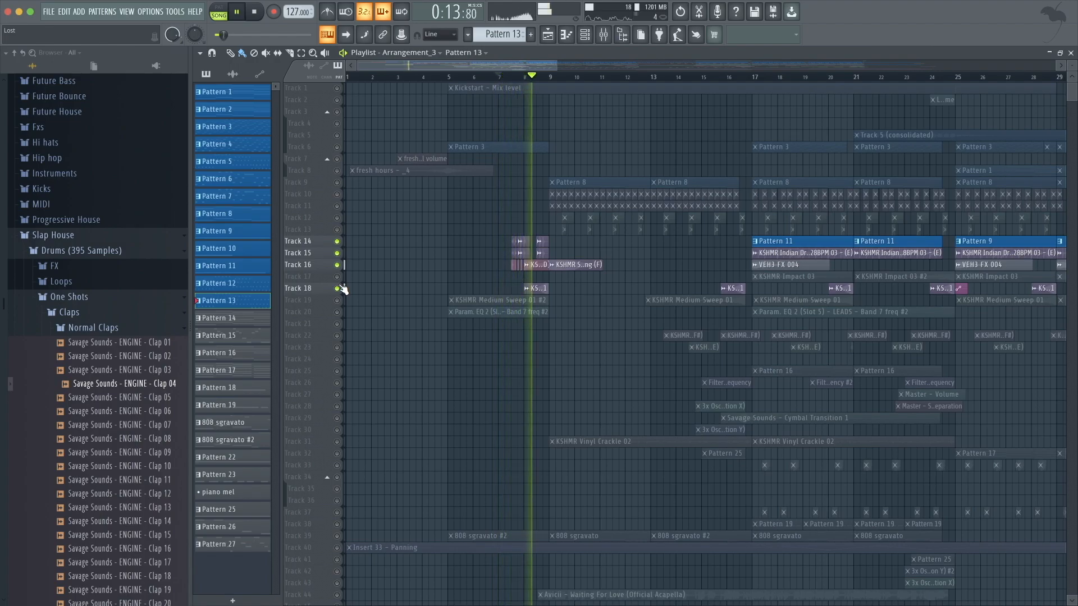
key("space")
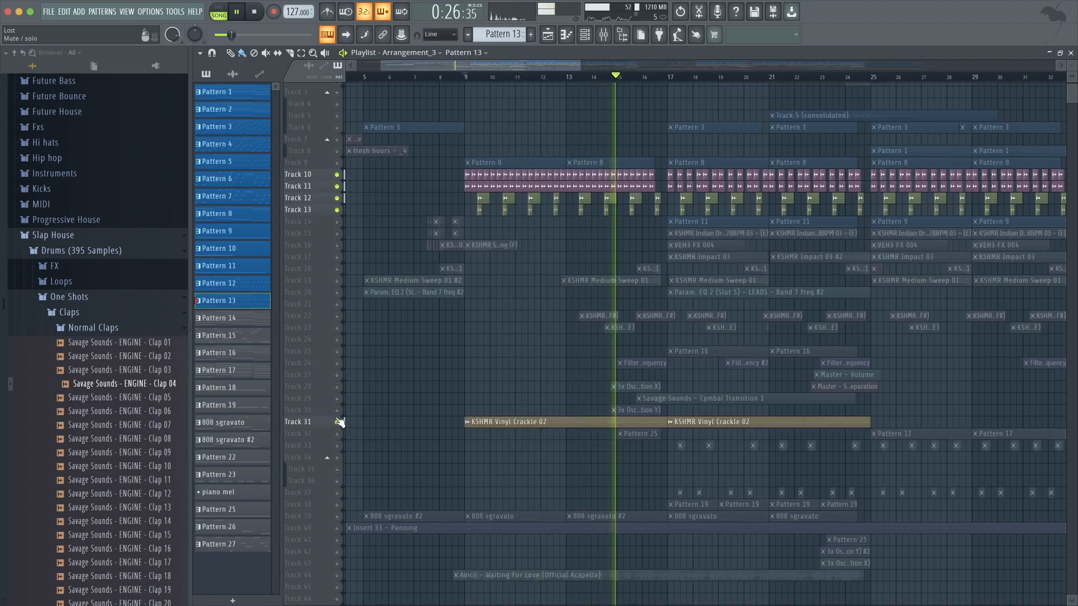
Solo Track 31 and lower the channel volume of its KSHMR Vinyl Crackle 02 sample.
right_click(338, 421)
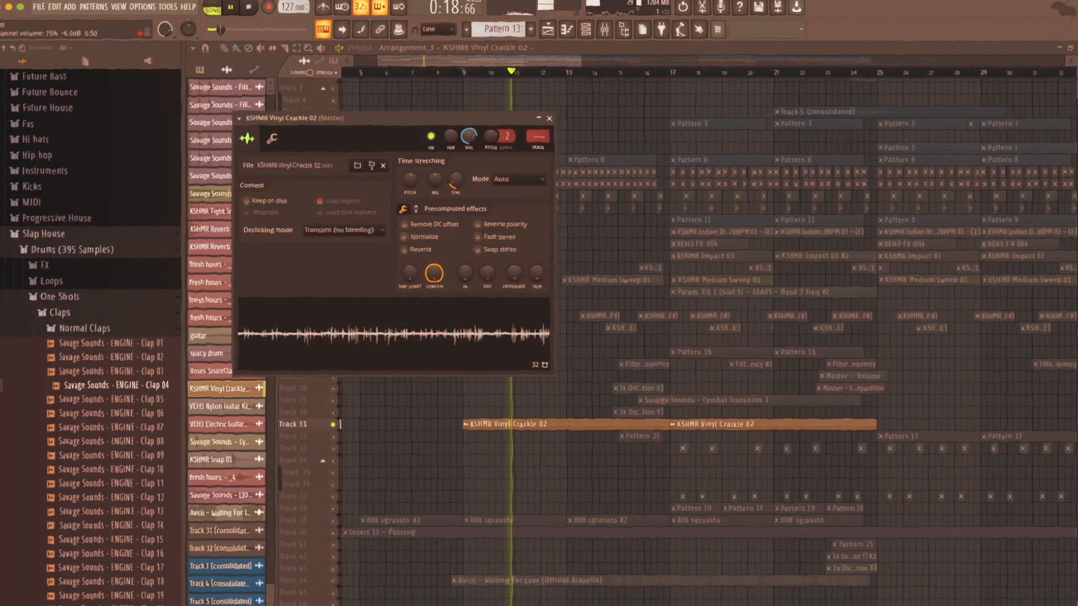
left_click_drag(468, 137, 468, 162)
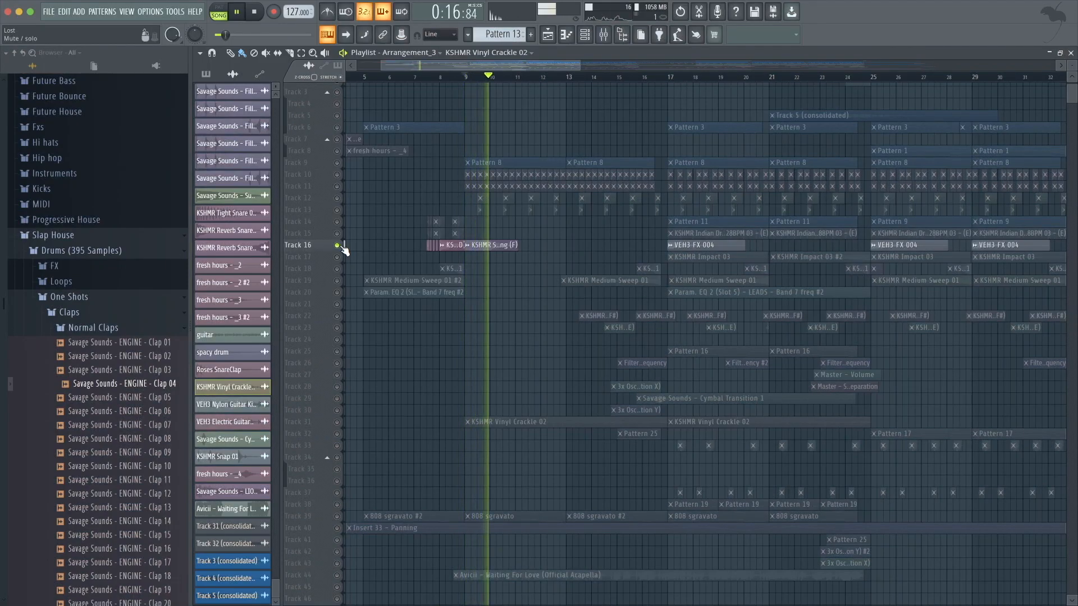
key("space")
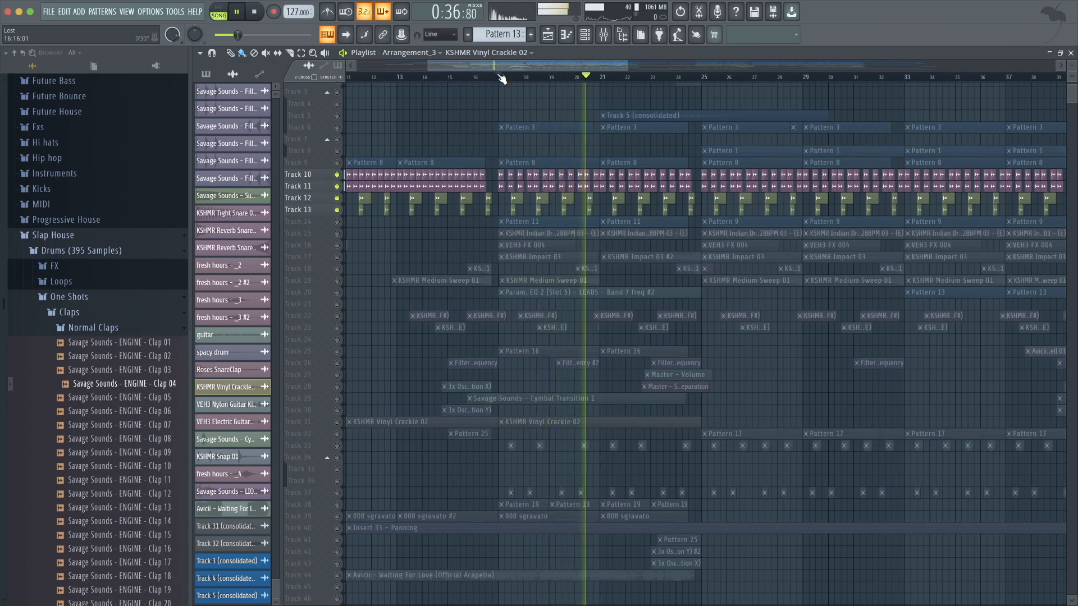
Play Tracks 10 to 13 from bar 17 while bringing in Tracks 38, 15, 14, 37 and 33 to hear the percussion layers.
key("space")
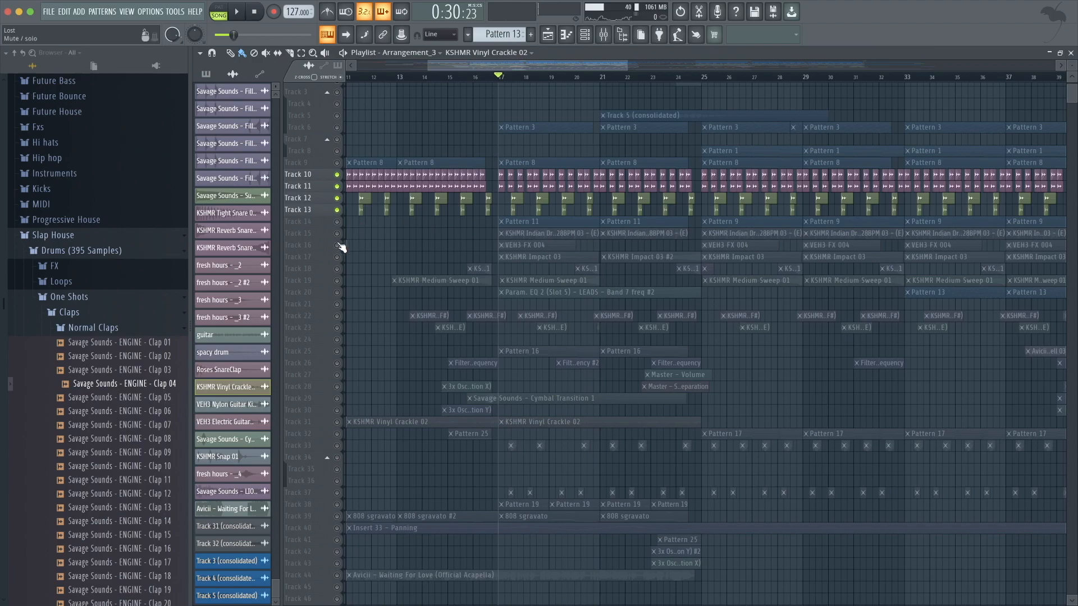
left_click(338, 221)
left_click_drag(338, 221, 338, 234)
key("space")
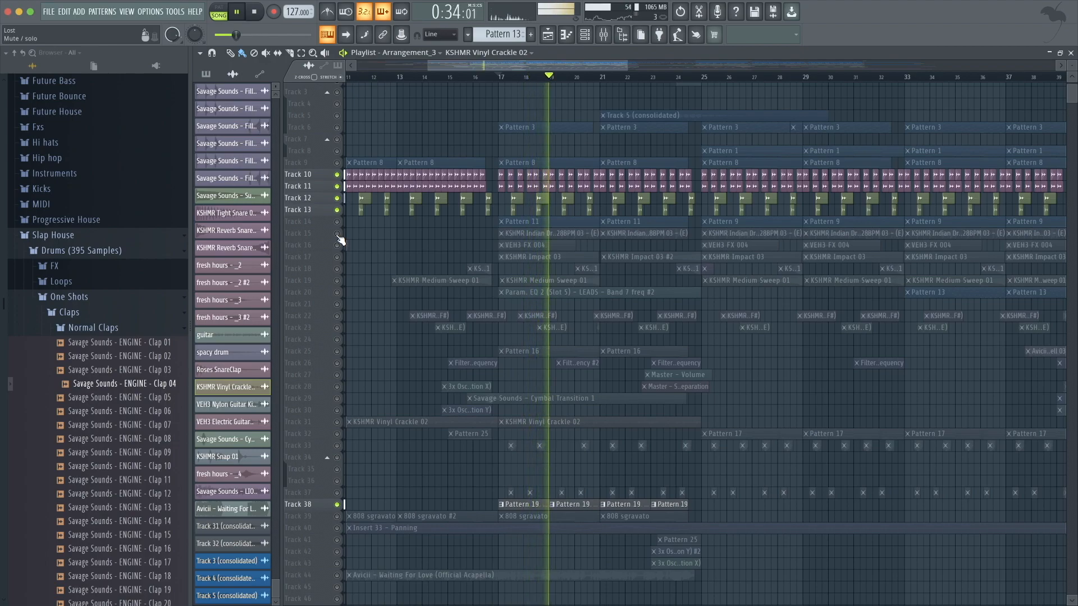
left_click(337, 233)
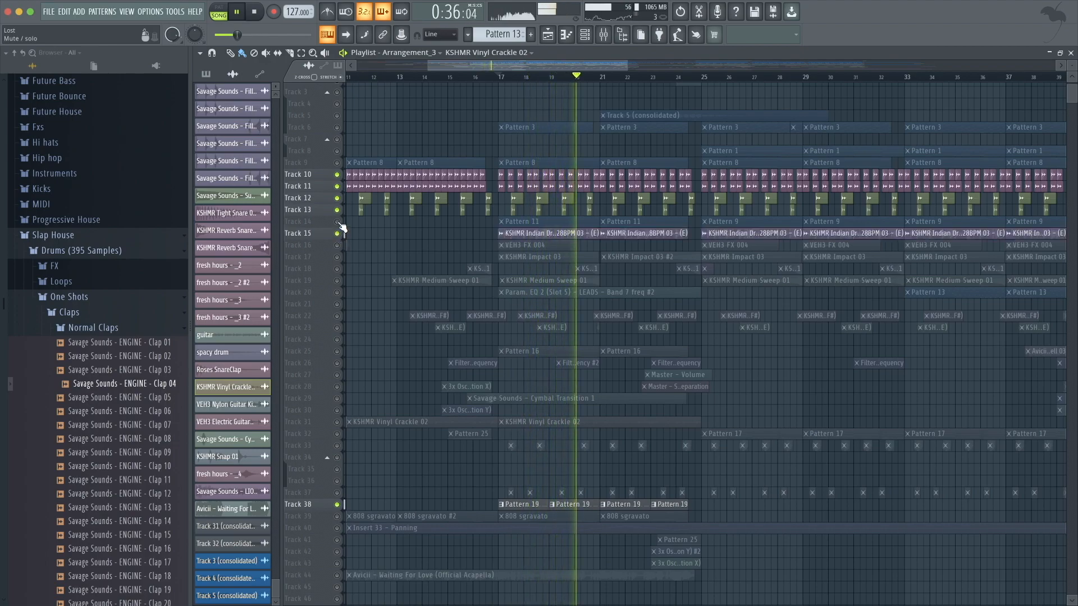
left_click(337, 223)
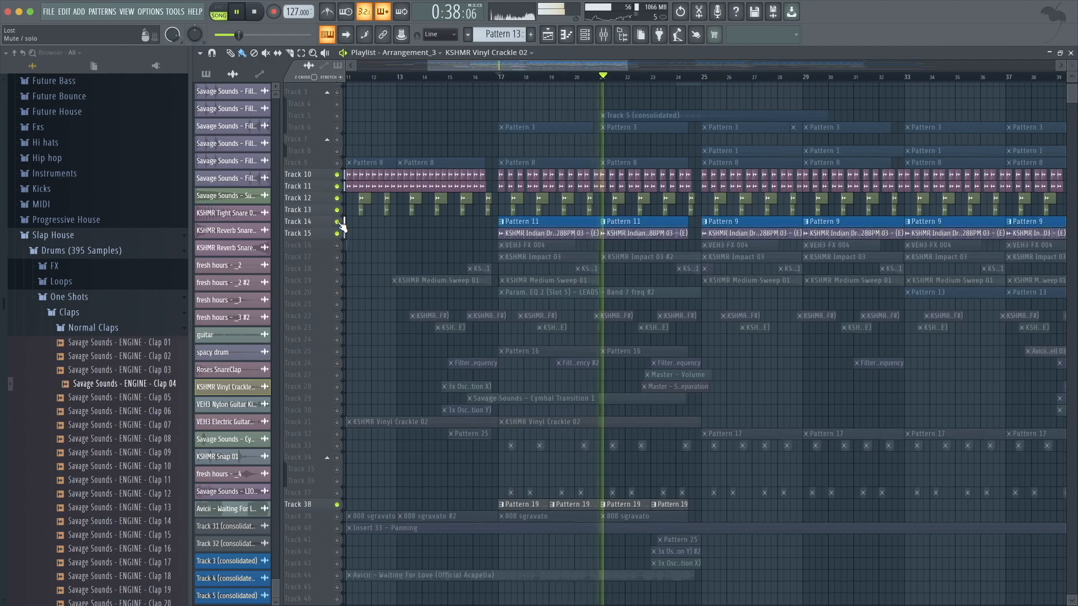
left_click(338, 493)
left_click(338, 447)
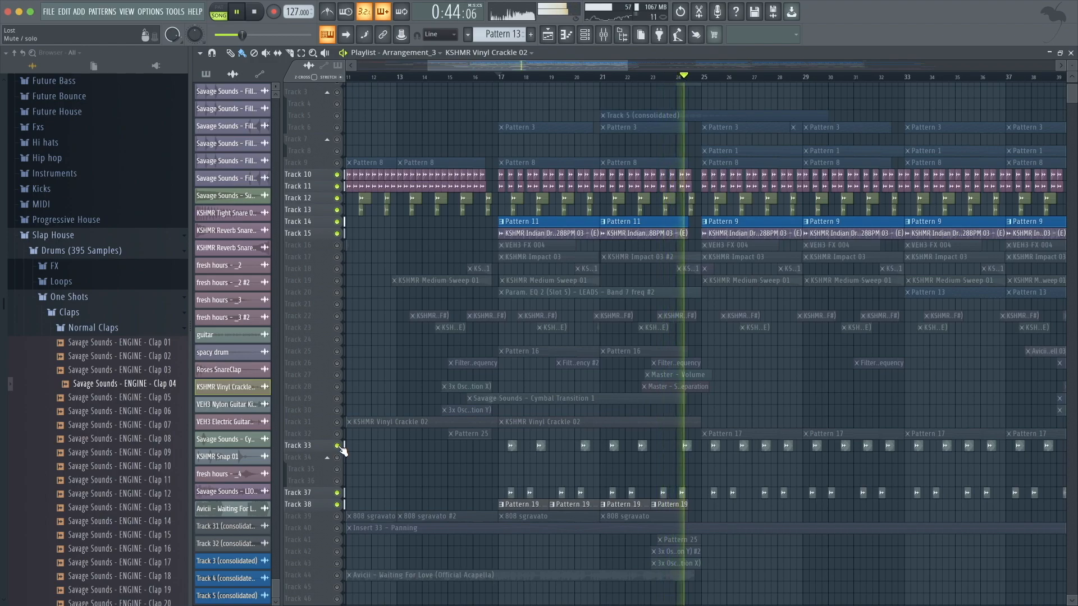
key("space")
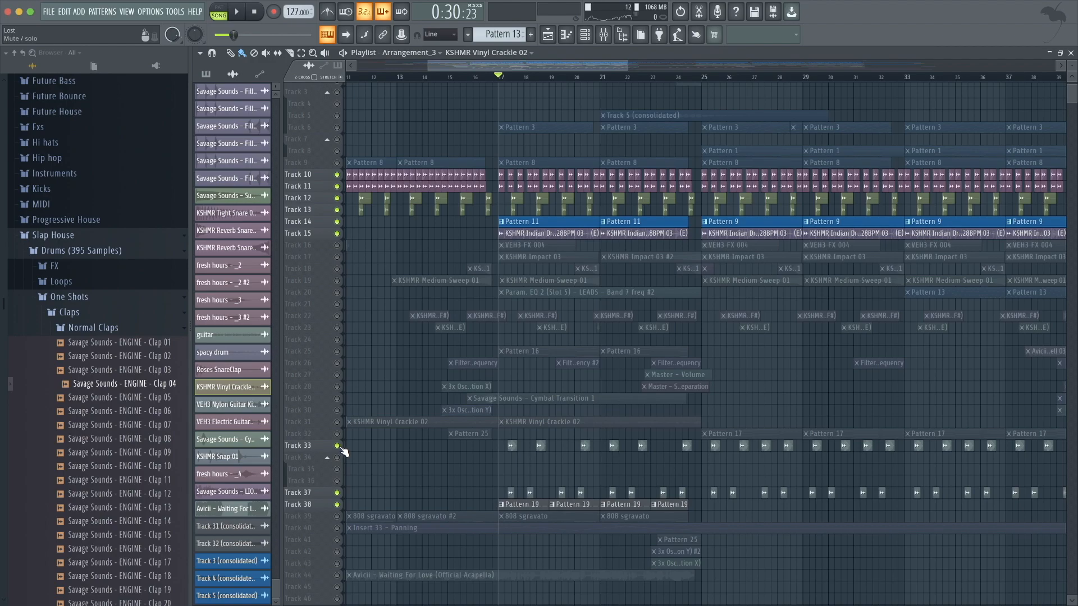
Play the percussion layers from bar 17 while bringing in Tracks 22 and 23.
key("space")
left_click(336, 316)
left_click(337, 327)
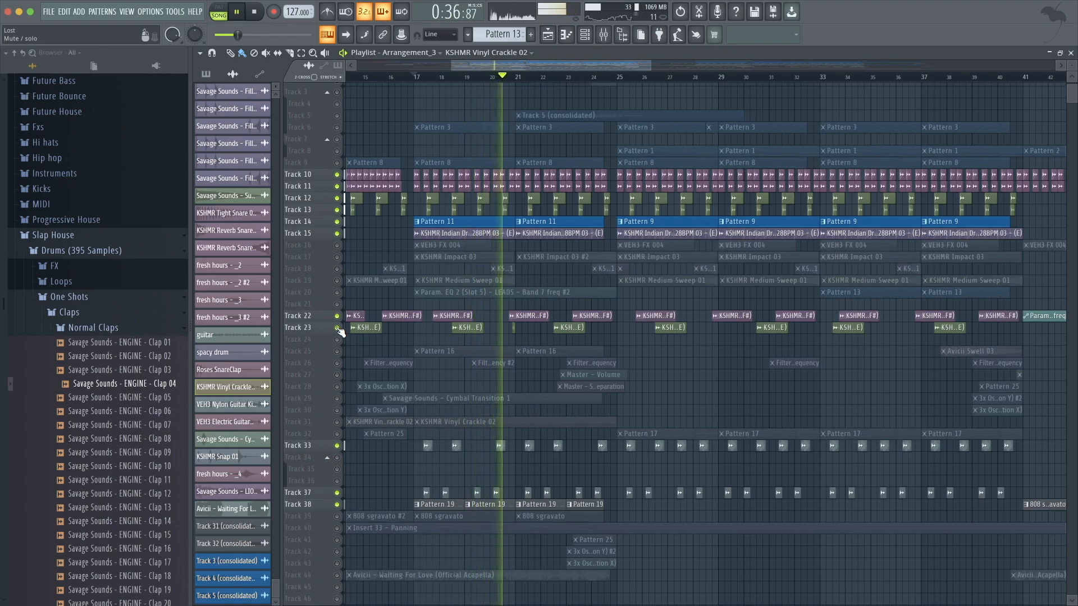
key("space")
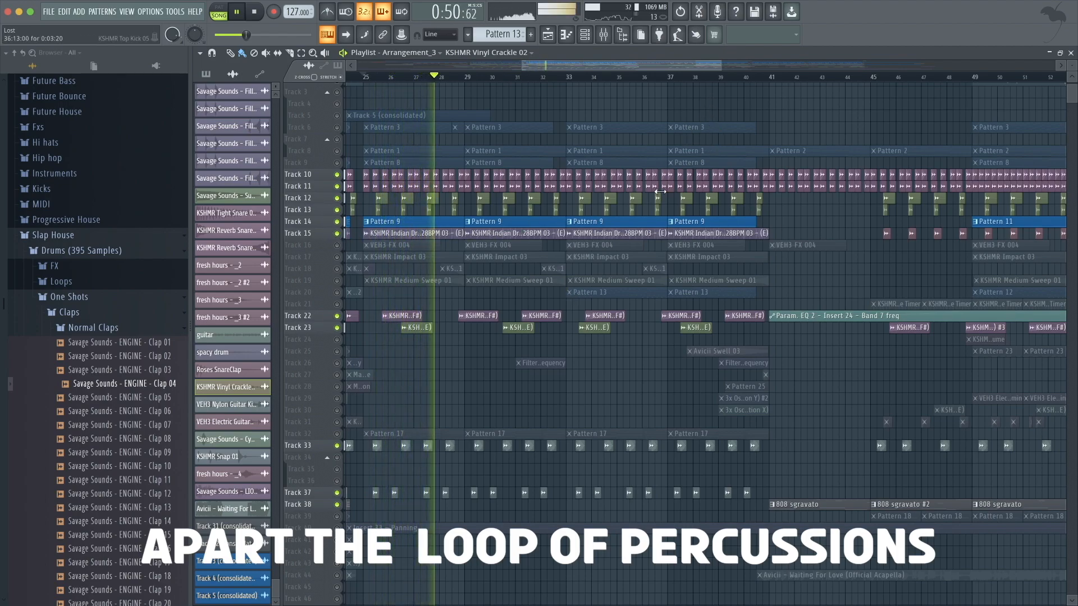
key("space")
Unmute Tracks 25 and 27 and play the transition from bar 37 to hear the Avicii Swell 03 clip.
left_click(686, 78)
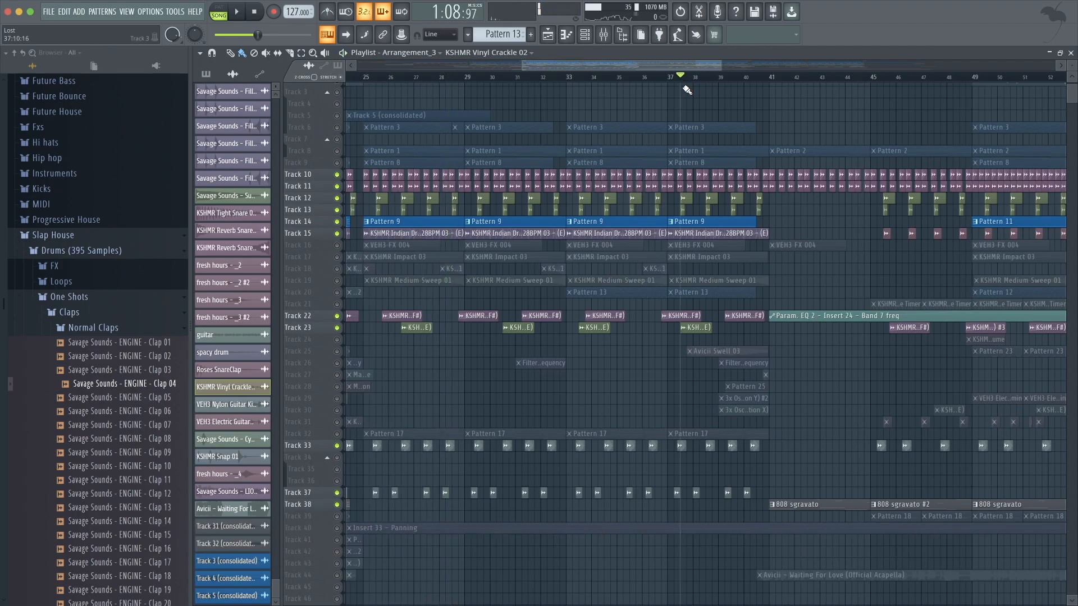
left_click(337, 350)
key("space")
left_click(336, 375)
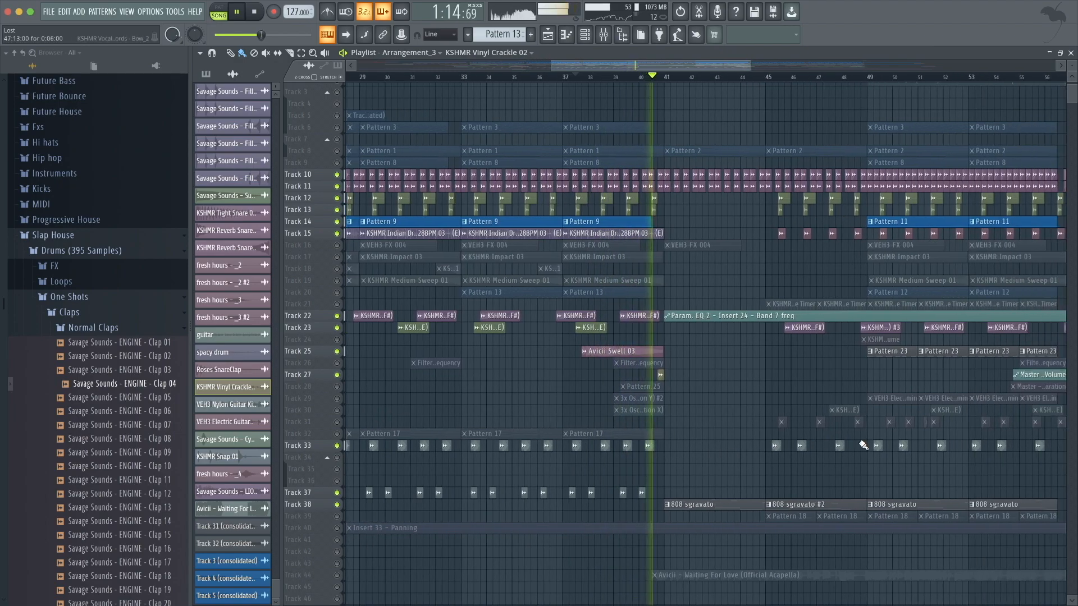
key("space")
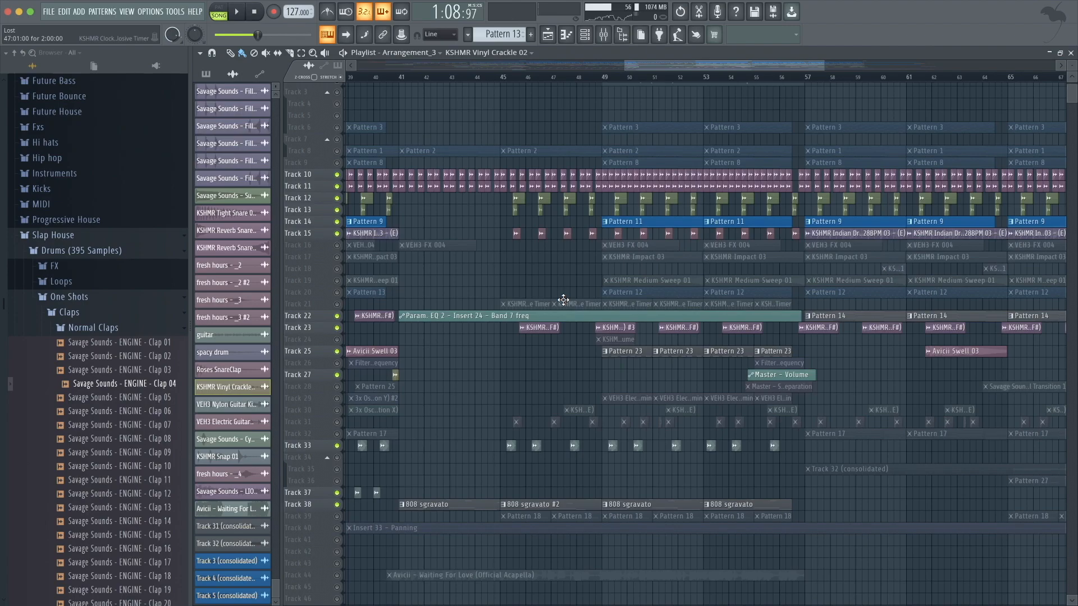
Unmute Track 16 and play its VEH3 FX 004 clip with the other layers from bar 41.
left_click(405, 77)
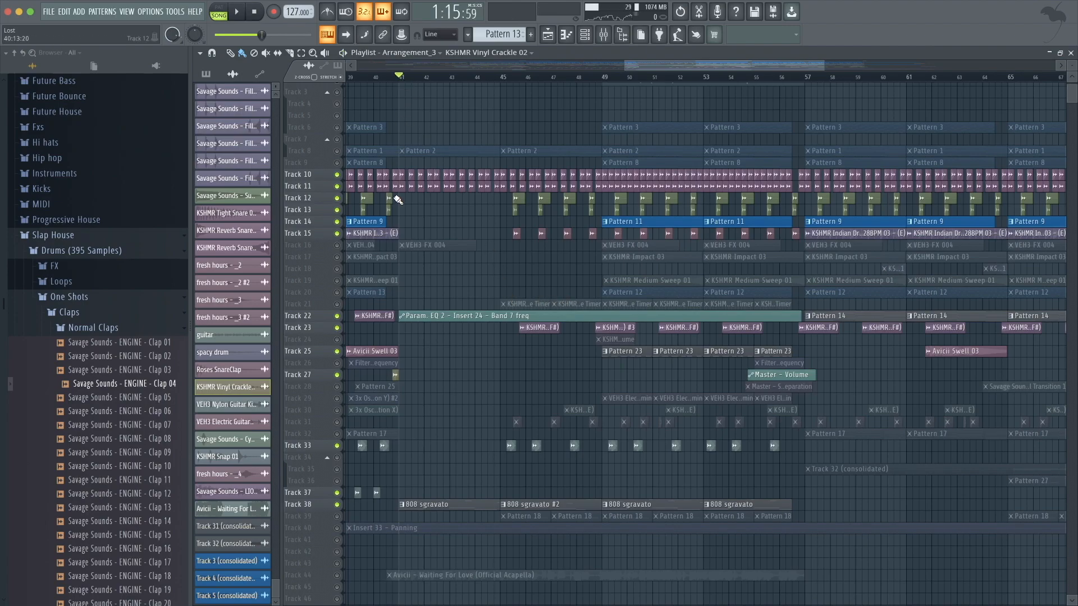
left_click(336, 245)
key("space")
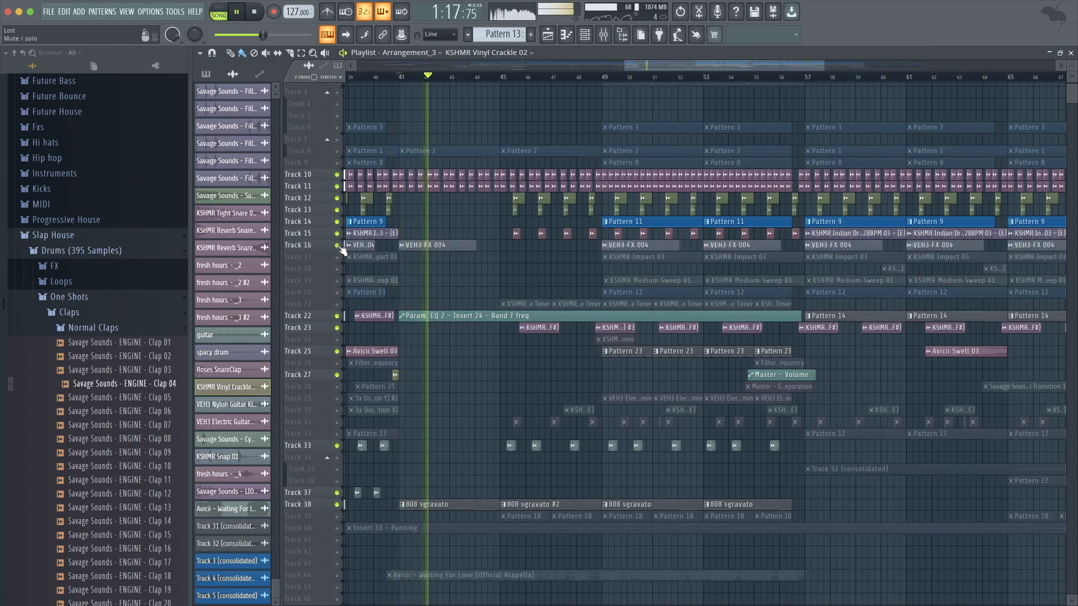
key("space")
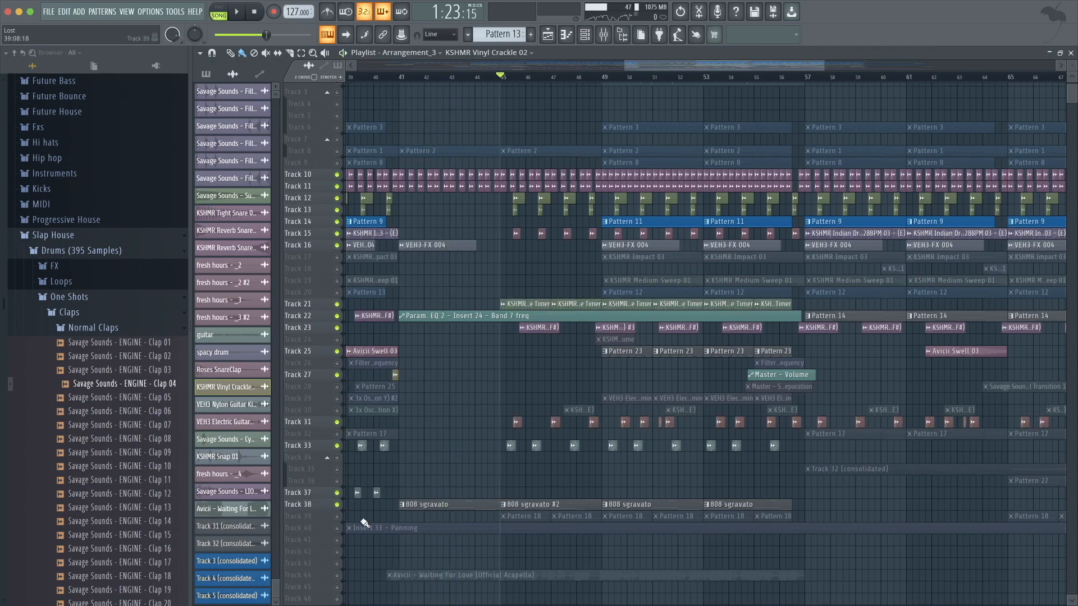
Unmute Track 39, mute Track 38, and play the build-up from bar 45 with Track 30 brought in.
left_click(339, 517)
left_click(341, 505)
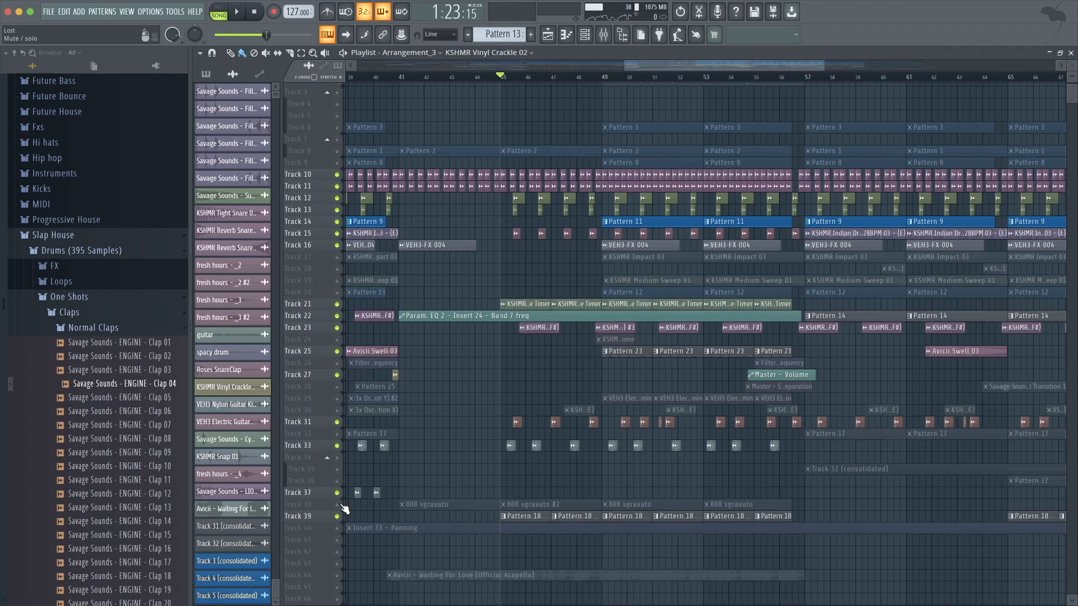
left_click(339, 410)
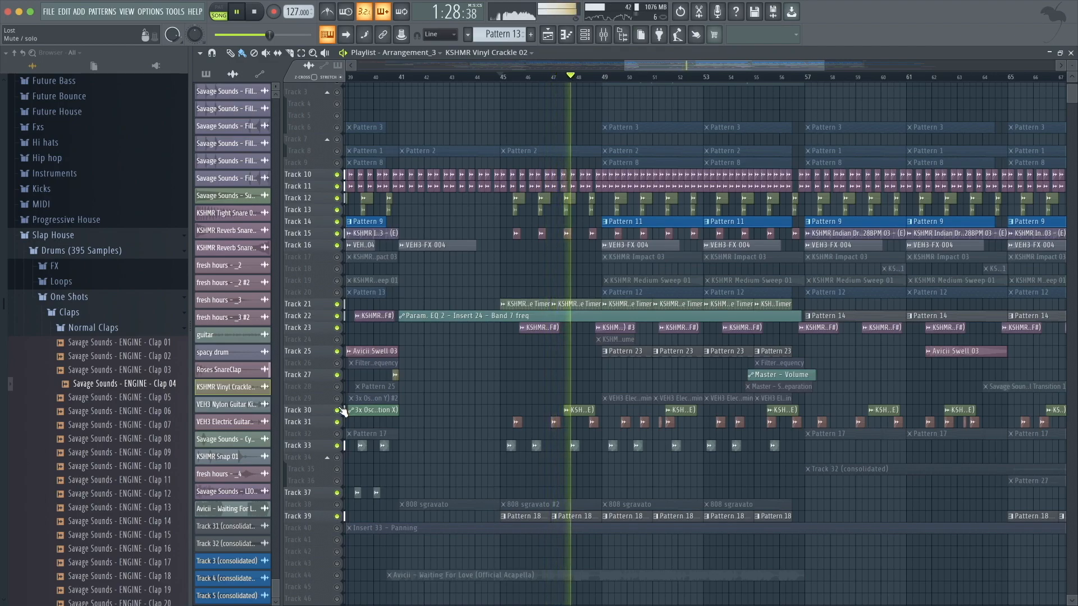
key("space")
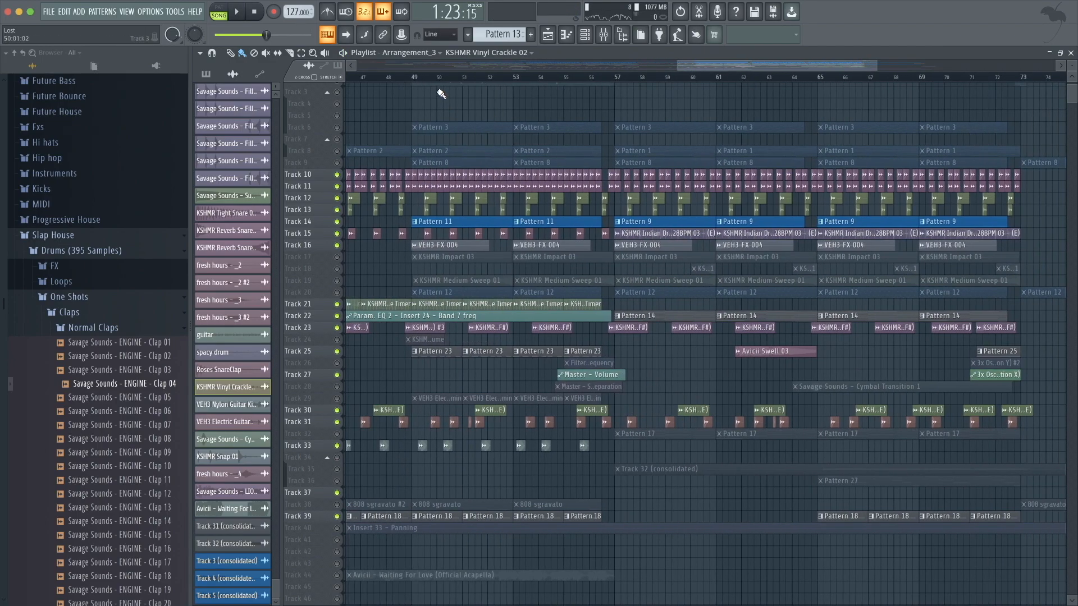
Unmute Track 29 and play its VEH3 clips with the active layers from bar 49.
left_click(415, 78)
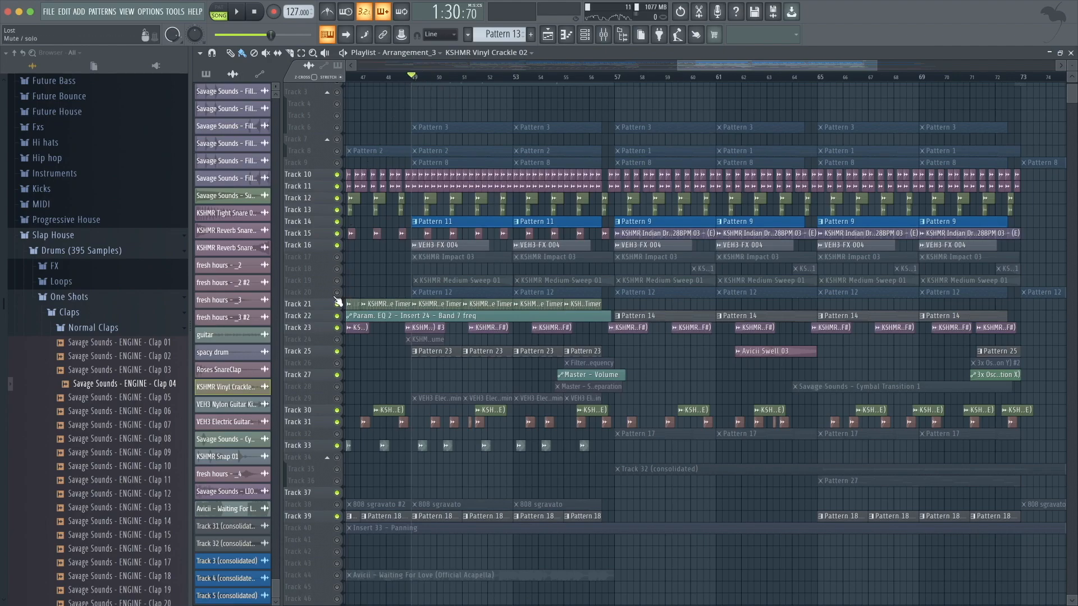
left_click(337, 398)
key("space")
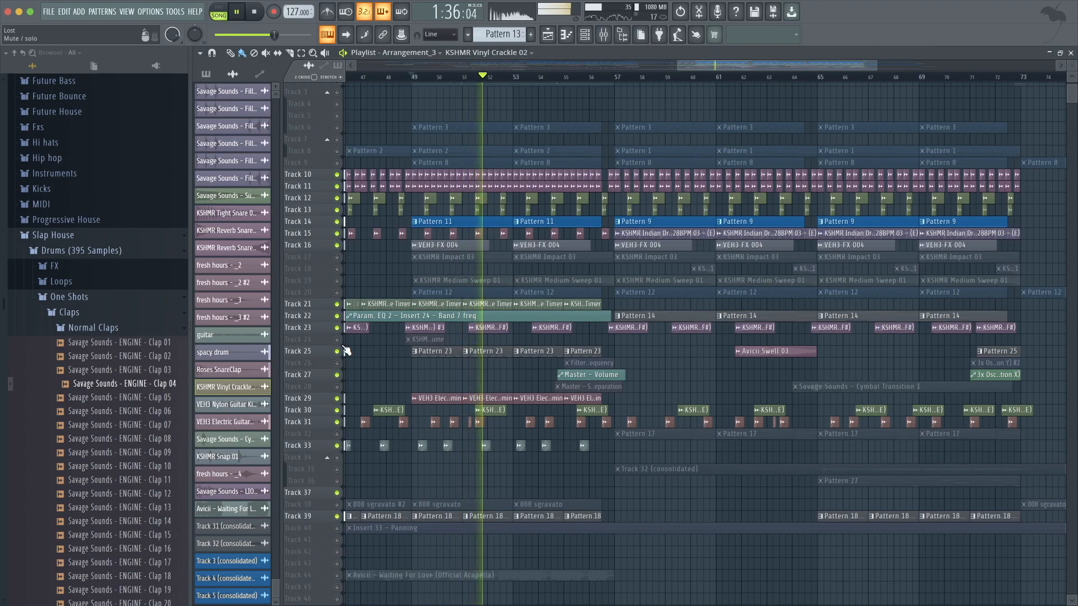
key("space")
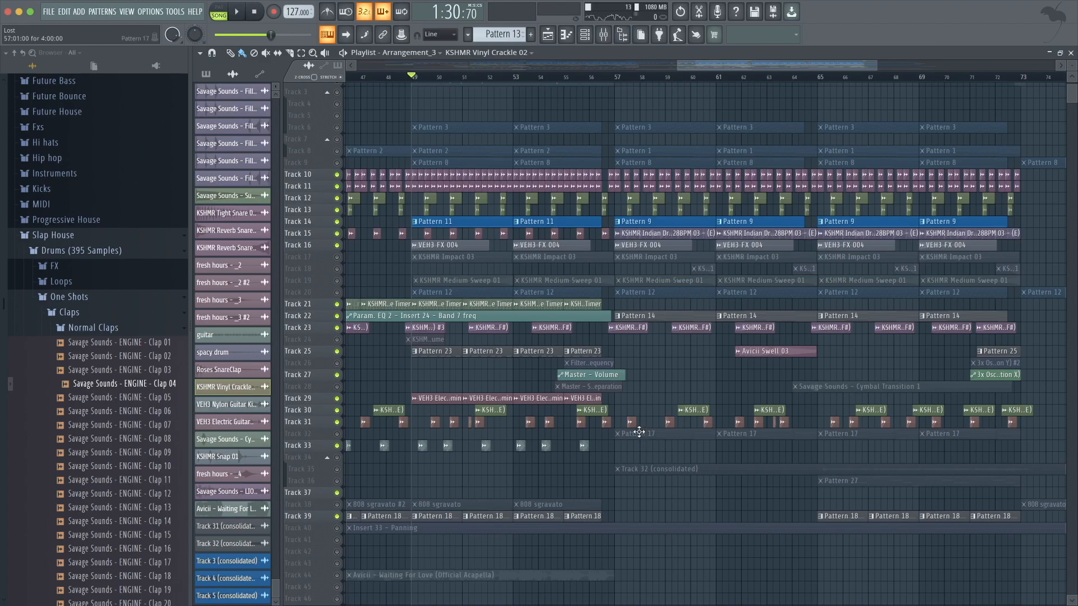
Play the drum and effect layers of the section from bar 57 onward, bringing in Track 16.
scroll(661, 368, "right", 3)
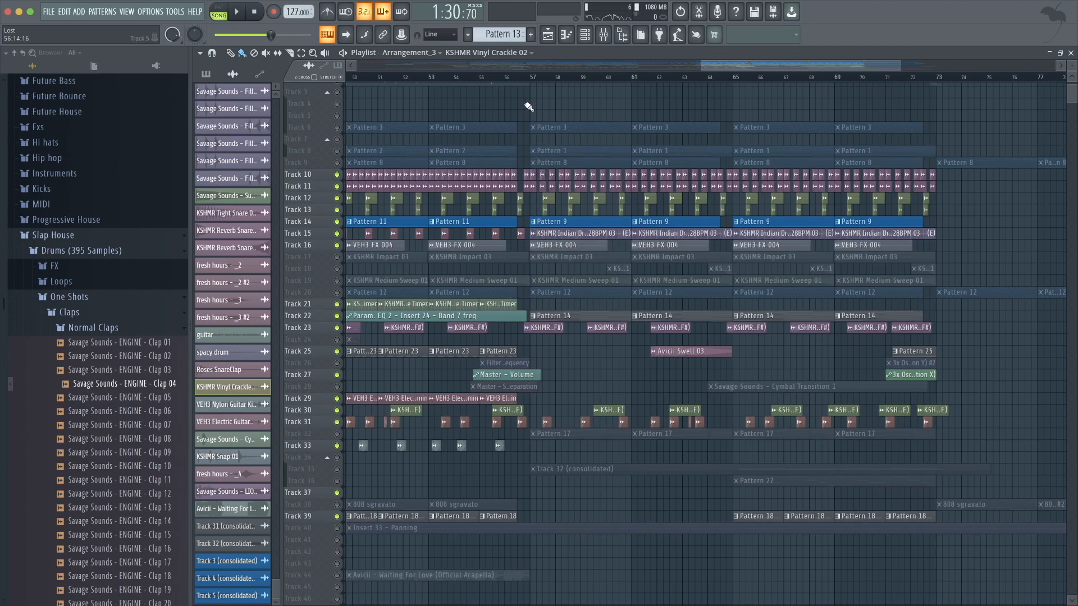
left_click(528, 79)
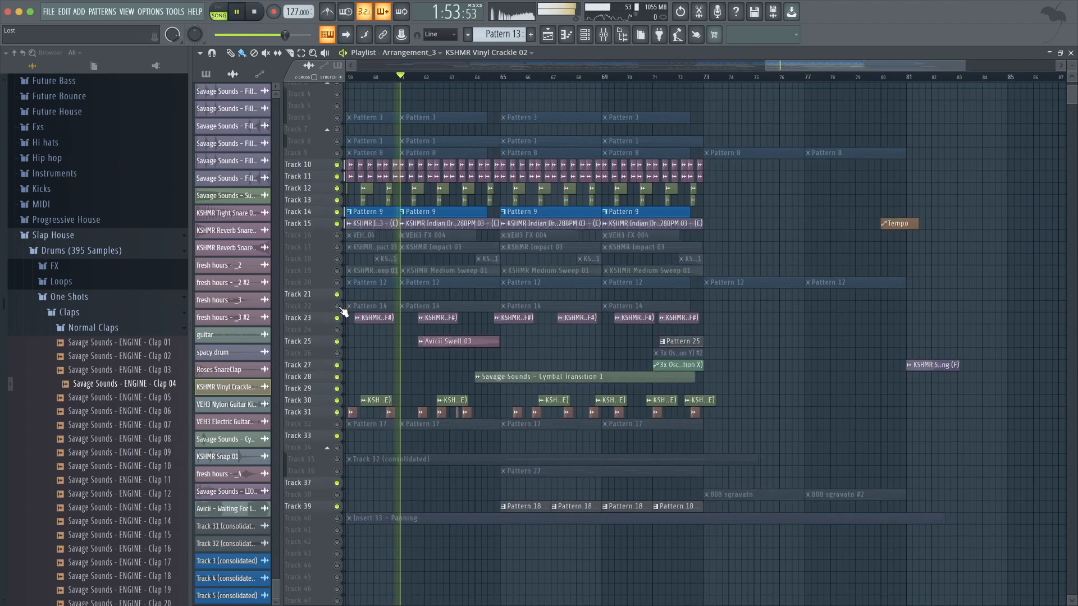
left_click(337, 235)
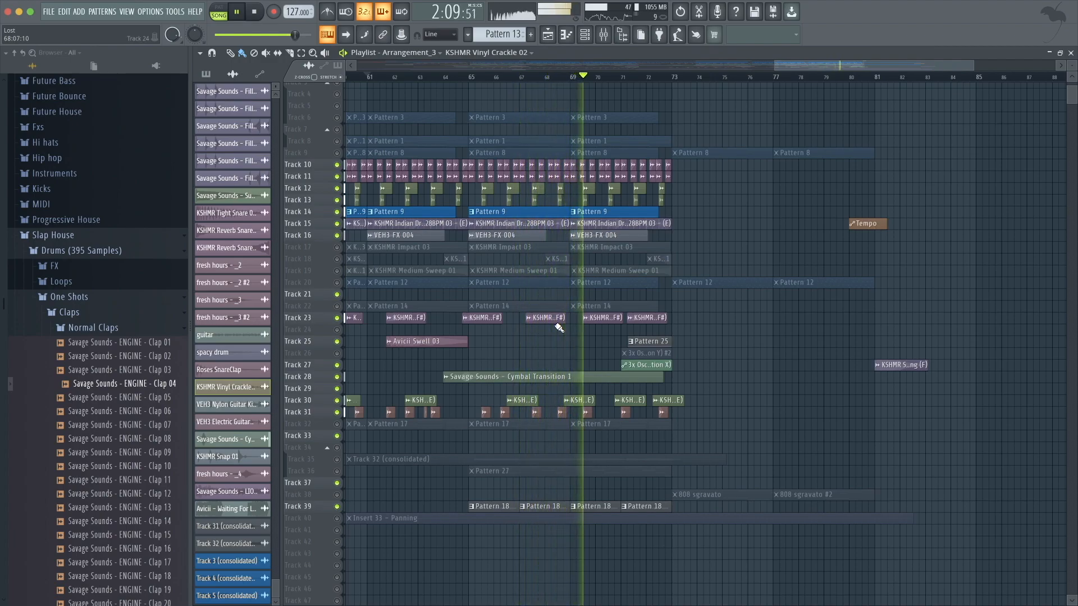
key("space")
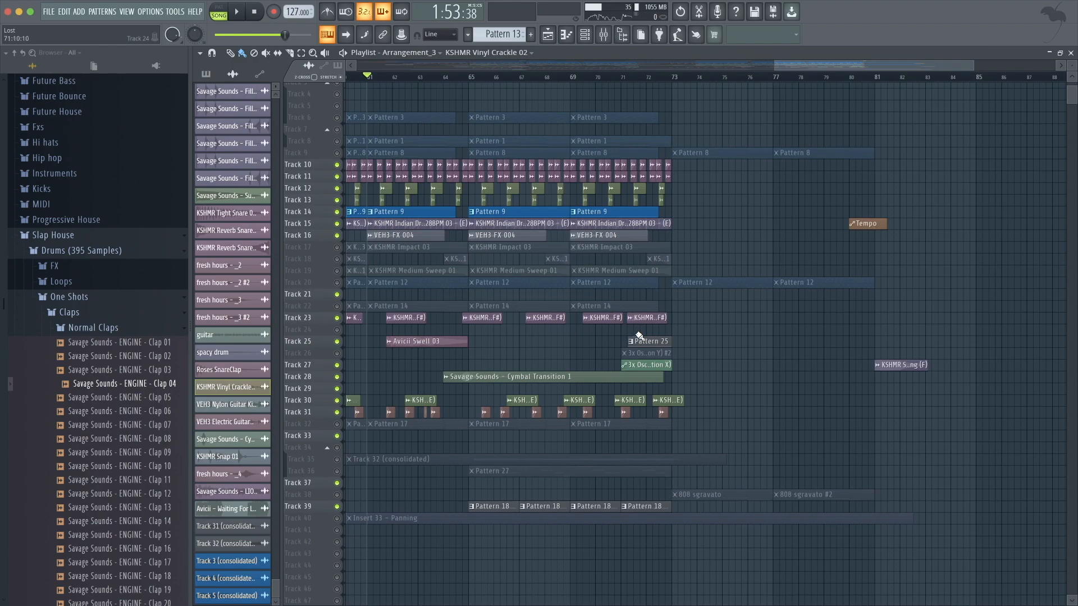
scroll(639, 336, "right", 3)
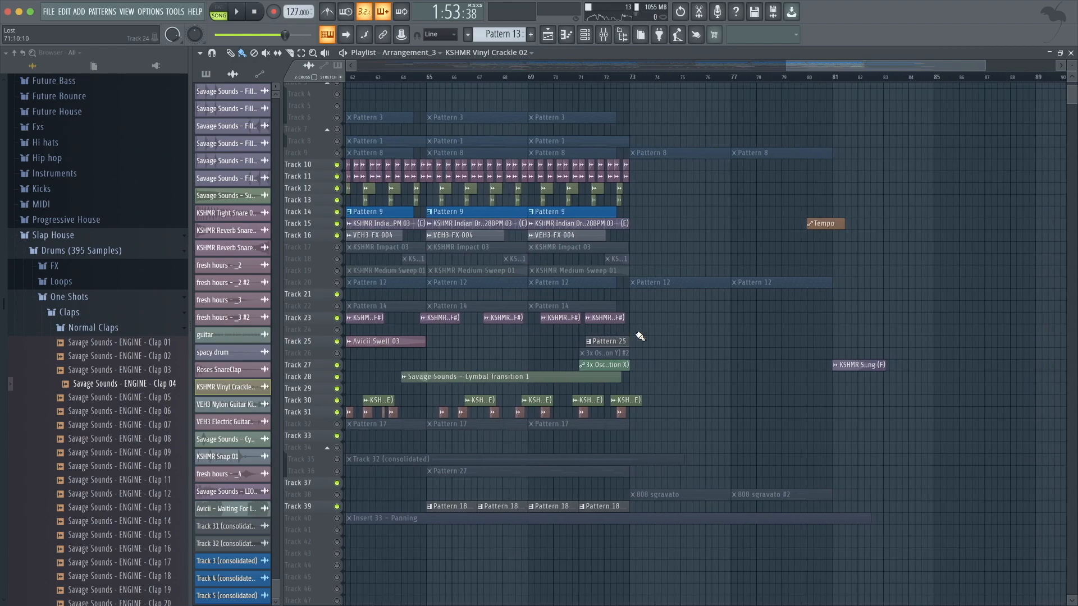